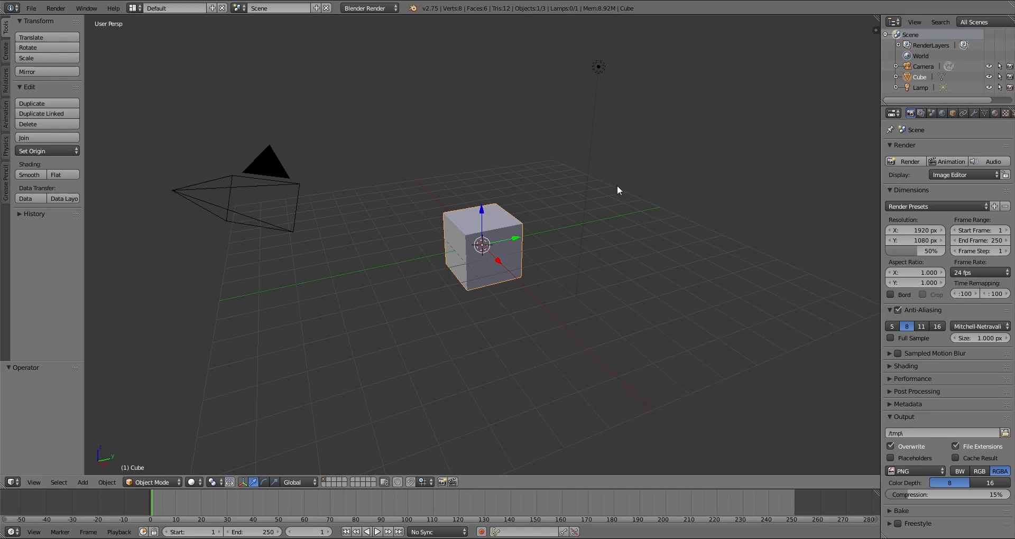
Switch to the top view and delete the default cube
key(KP_7)
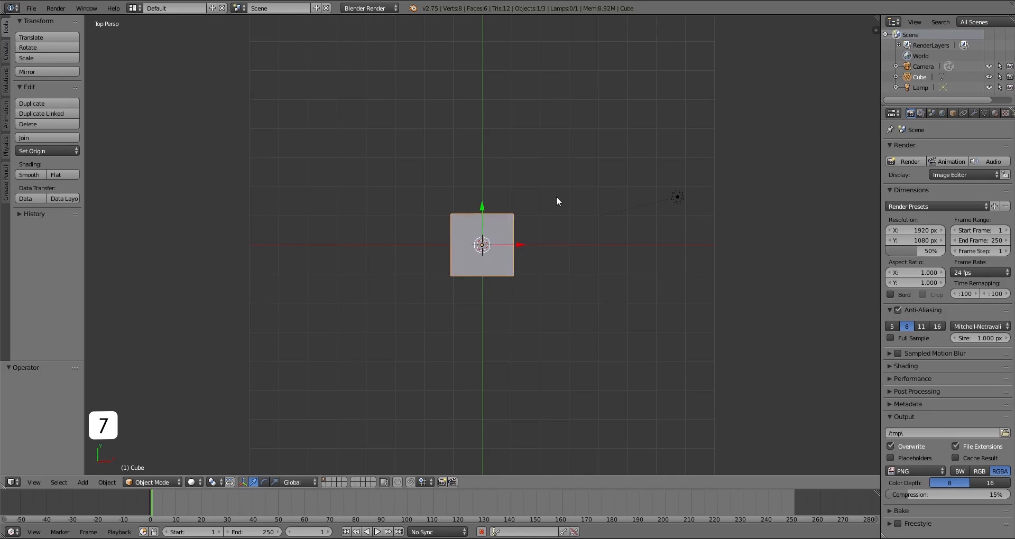
scroll(475, 260, up, 2)
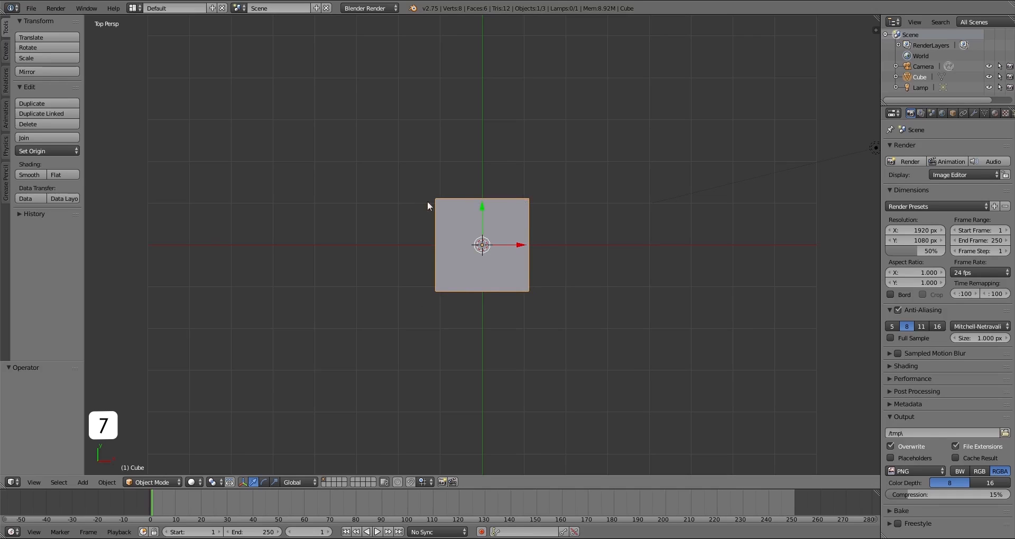
key(x)
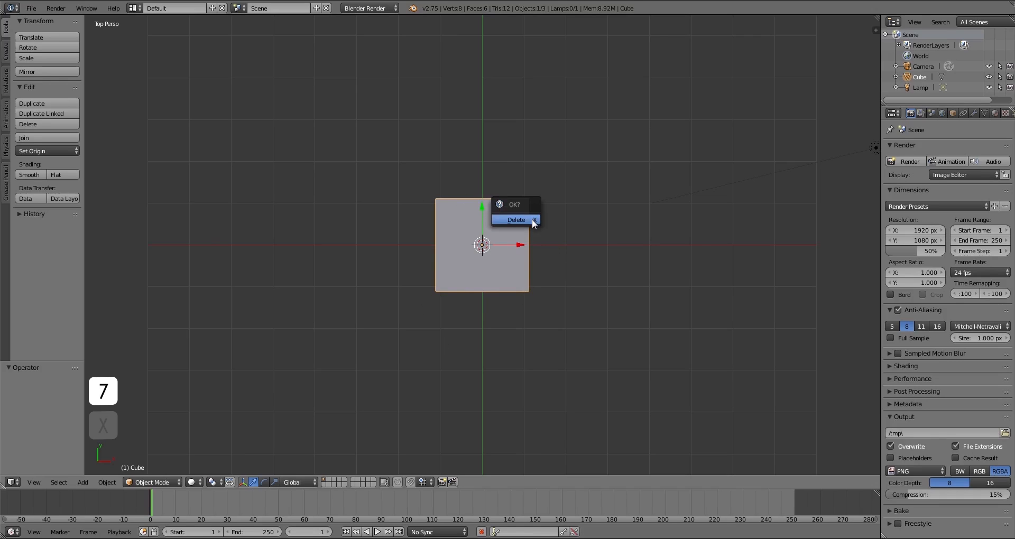
key(Return)
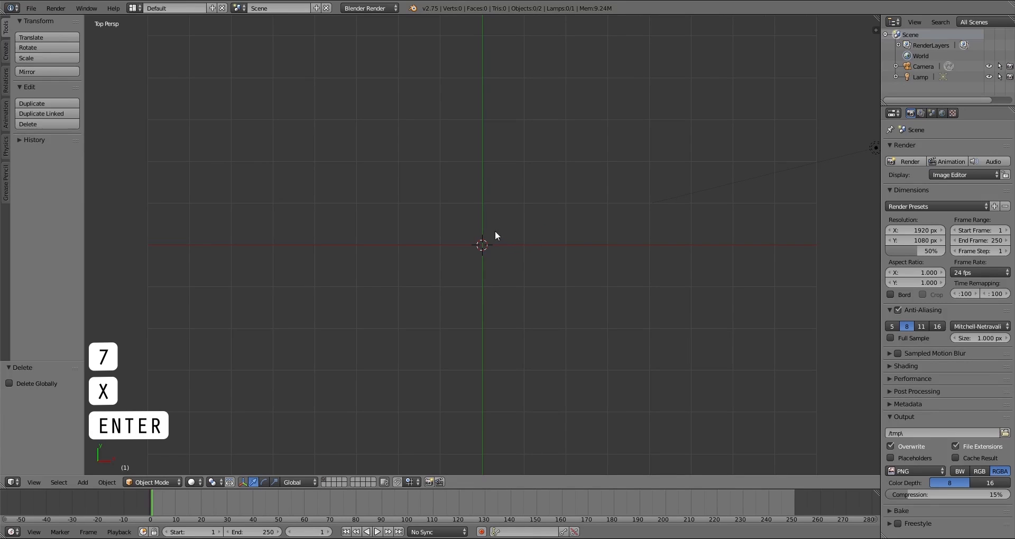
Add a UV sphere mesh at the origin and move it slightly in the positive Y direction
key(shift+a)
mouse_move(465, 221)
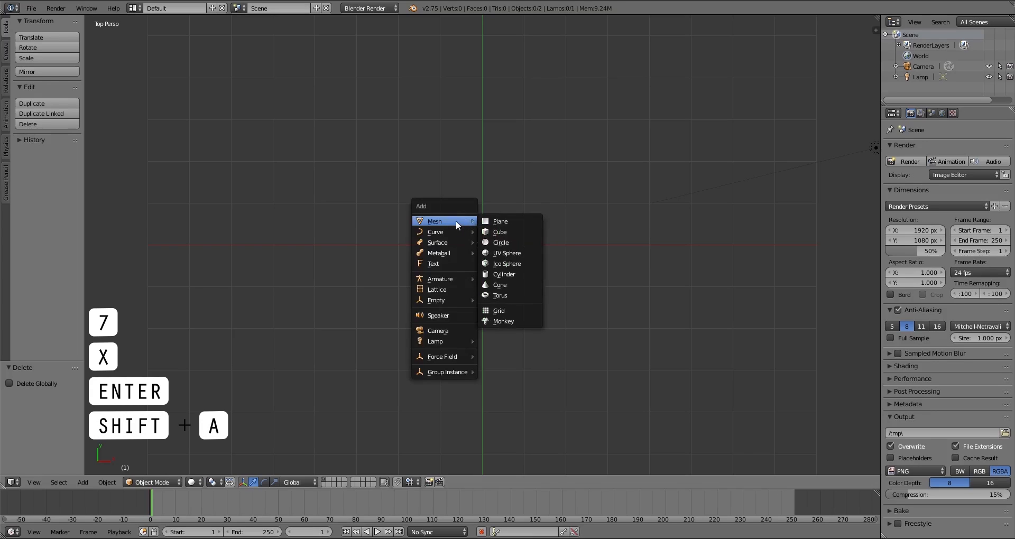
click(515, 257)
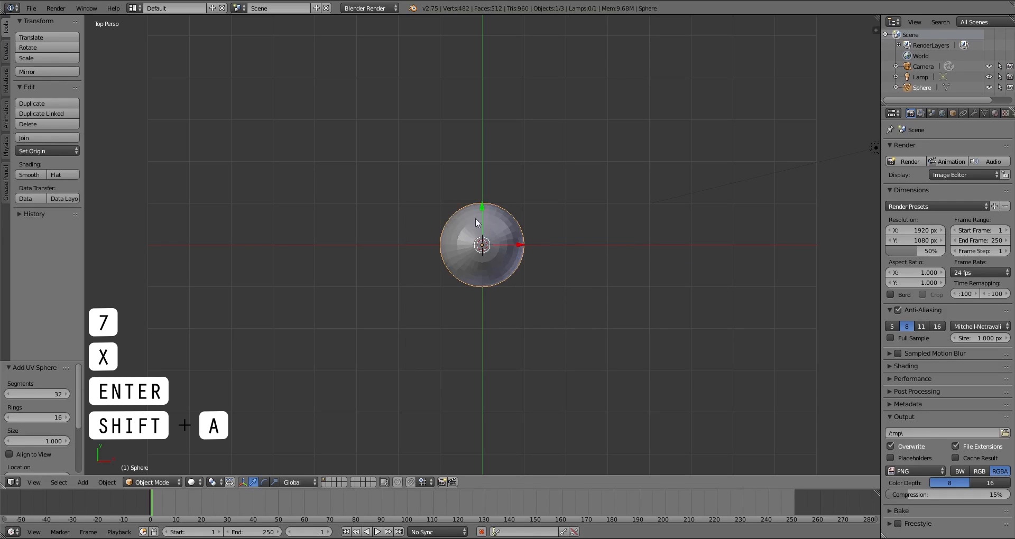
middle_drag(451, 325, 516, 322)
key(7)
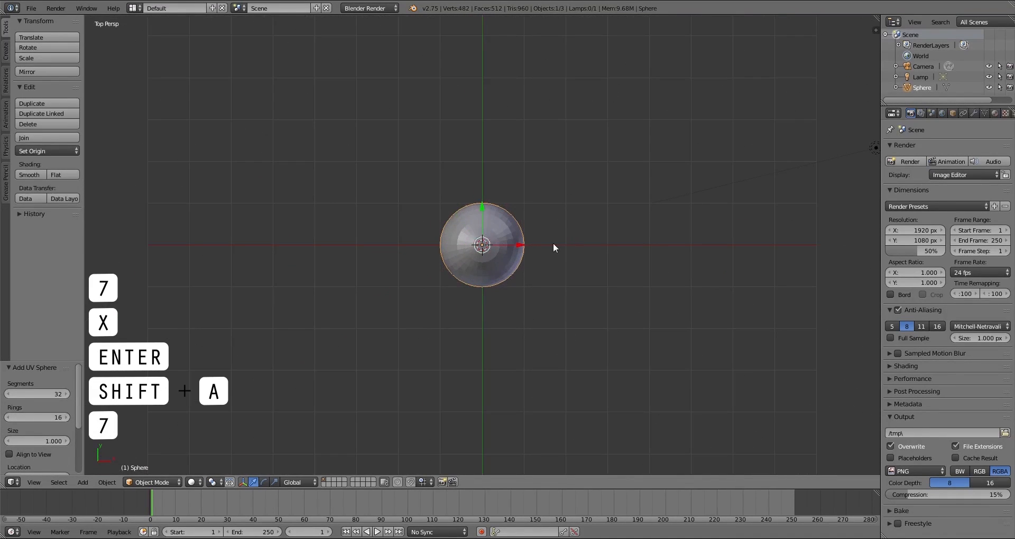
mouse_move(483, 207)
mouse_down()
mouse_move(481, 155)
mouse_move(485, 197)
mouse_up()
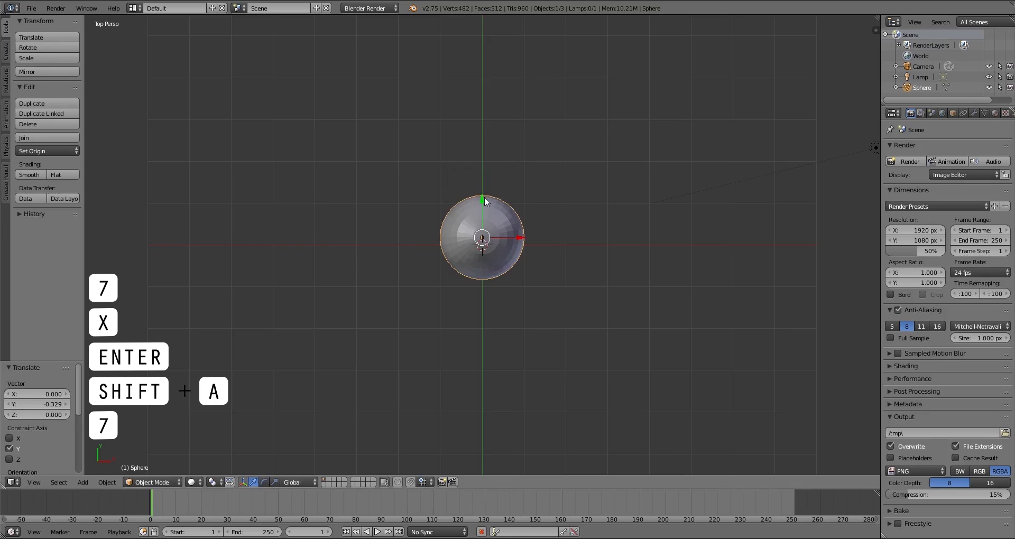
Switch the top view to orthographic and select only the sphere's top pole vertex in Edit Mode
key(KP_5)
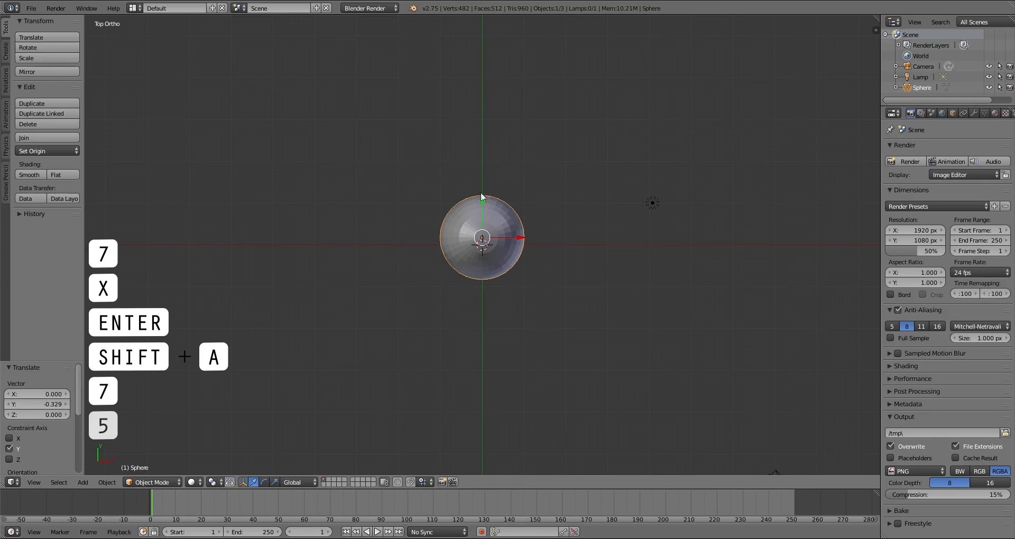
key(Tab)
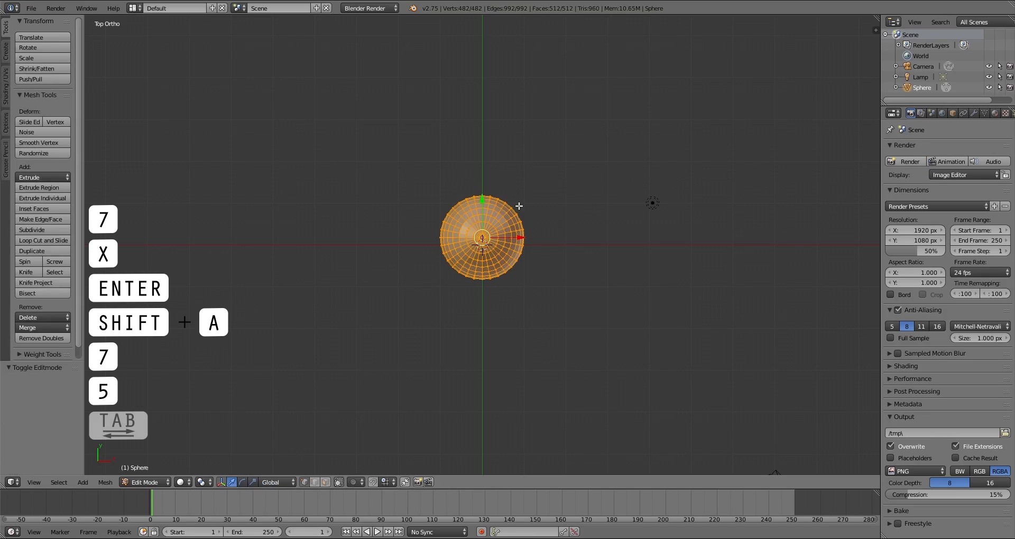
right_click(499, 235)
scroll(498, 235, up, 8)
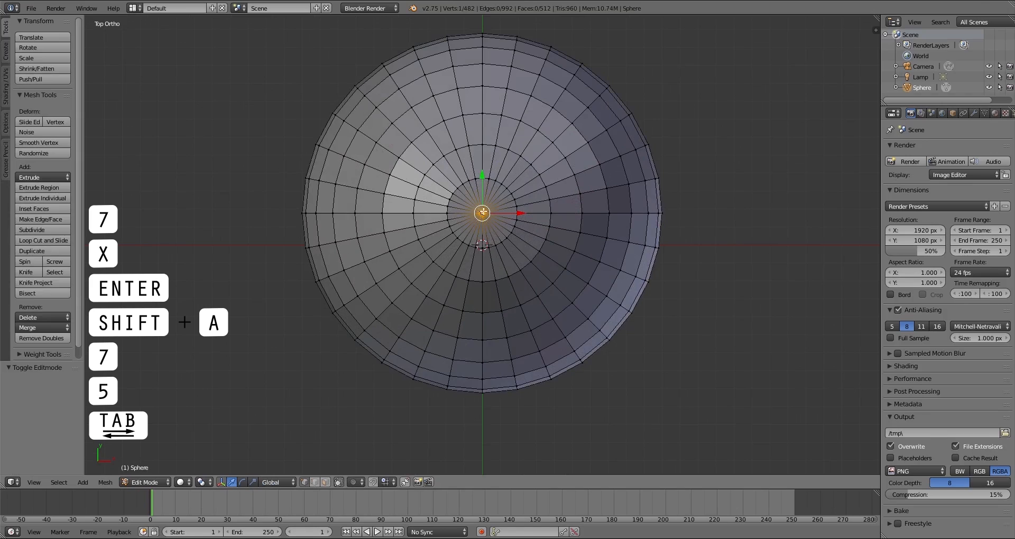
scroll(486, 218, down, 5)
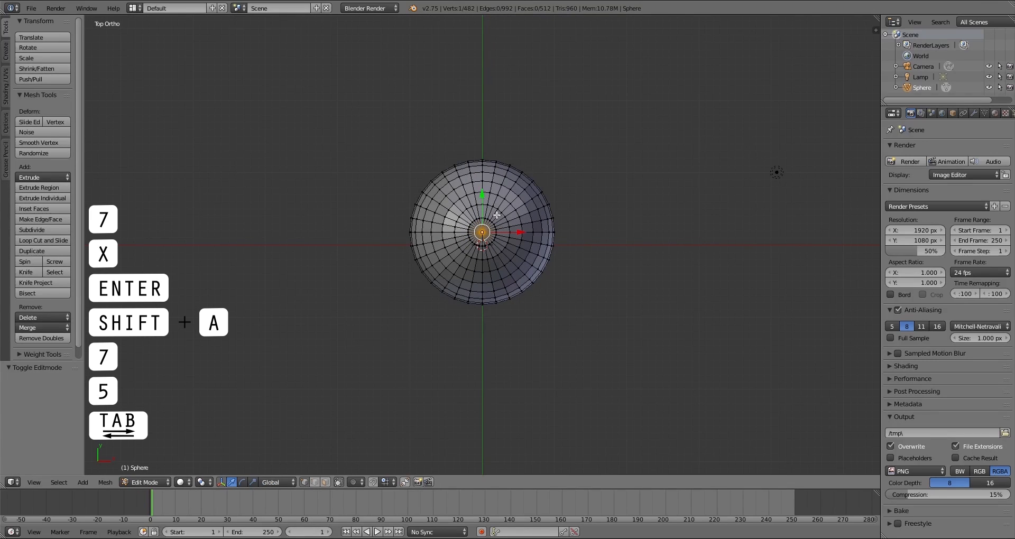
Try moving the sphere's top pole vertex freely without proportional editing, and undo the moves
key(g)
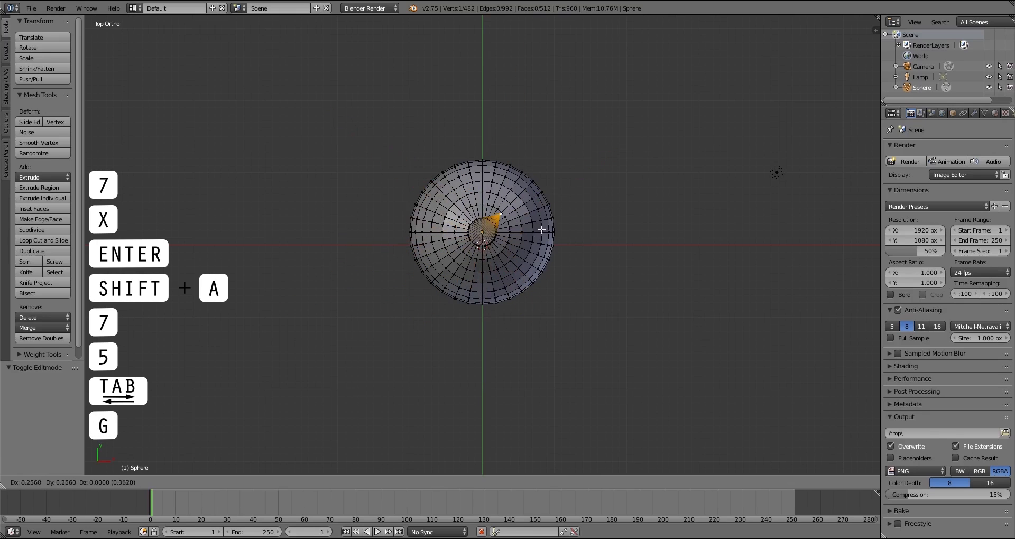
click(349, 317)
key(g)
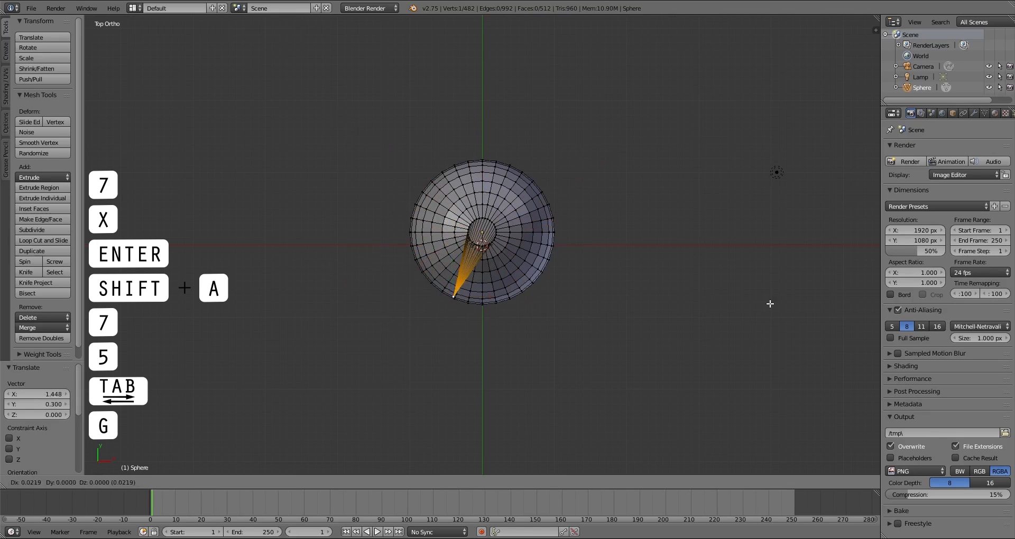
click(770, 303)
key(ctrl+z)
key(ctrl+z)
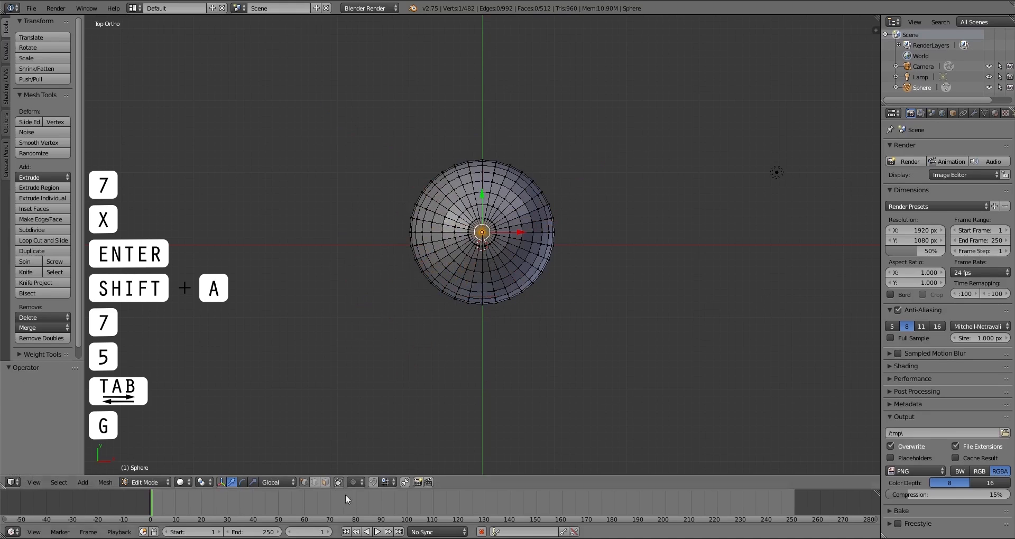
Enable proportional editing and move the top pole vertex -5 along the Y axis with a proportional size of 1.95
click(359, 481)
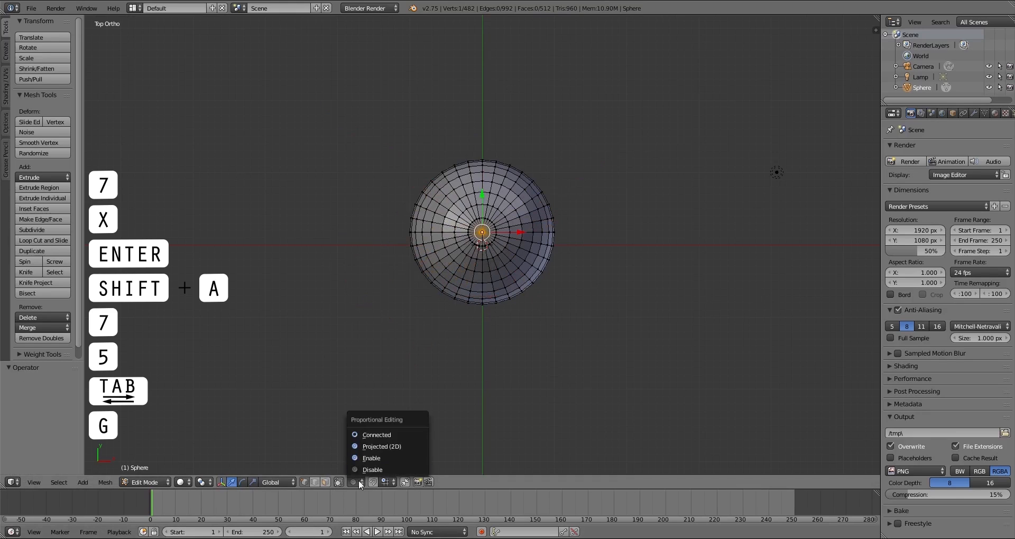
click(373, 458)
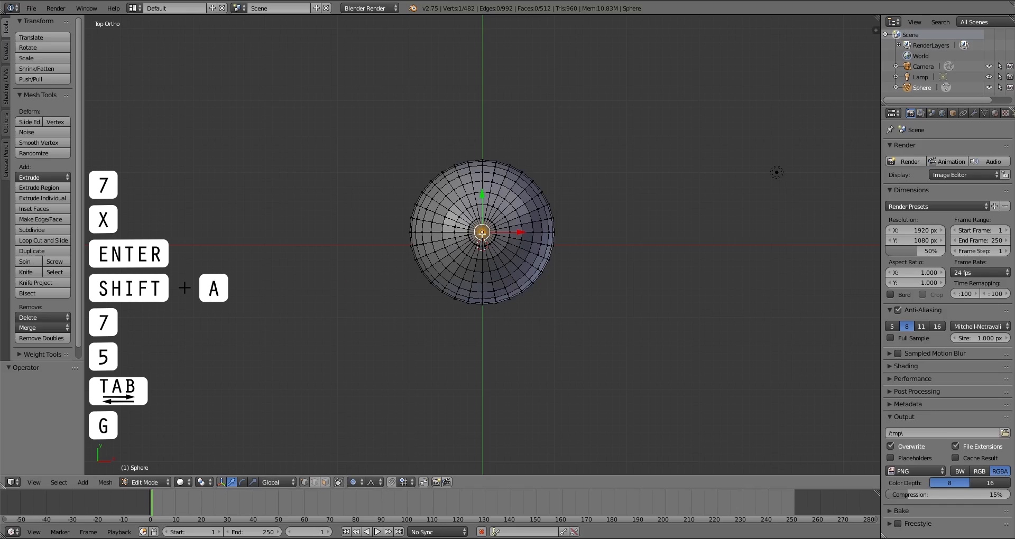
key(g)
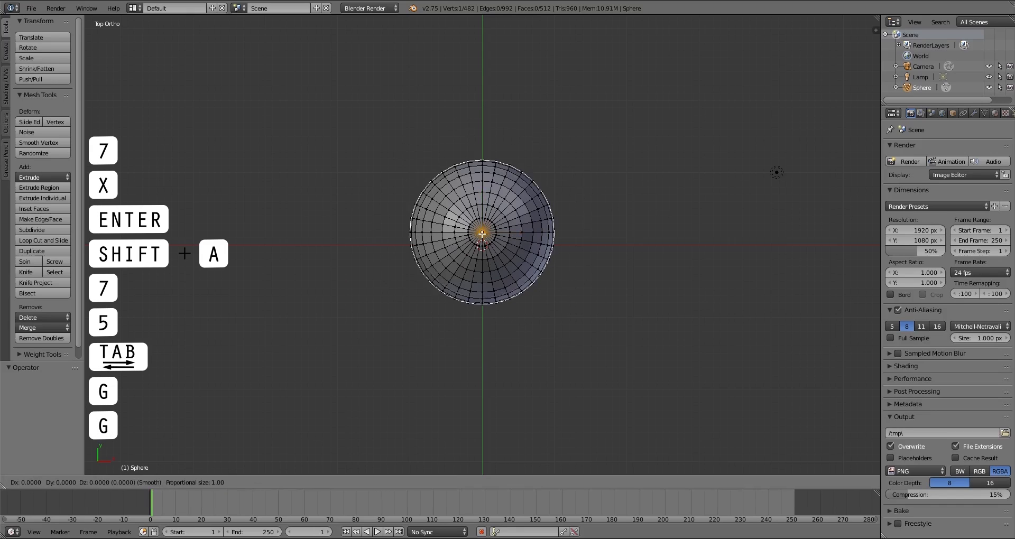
scroll(482, 233, up, 1)
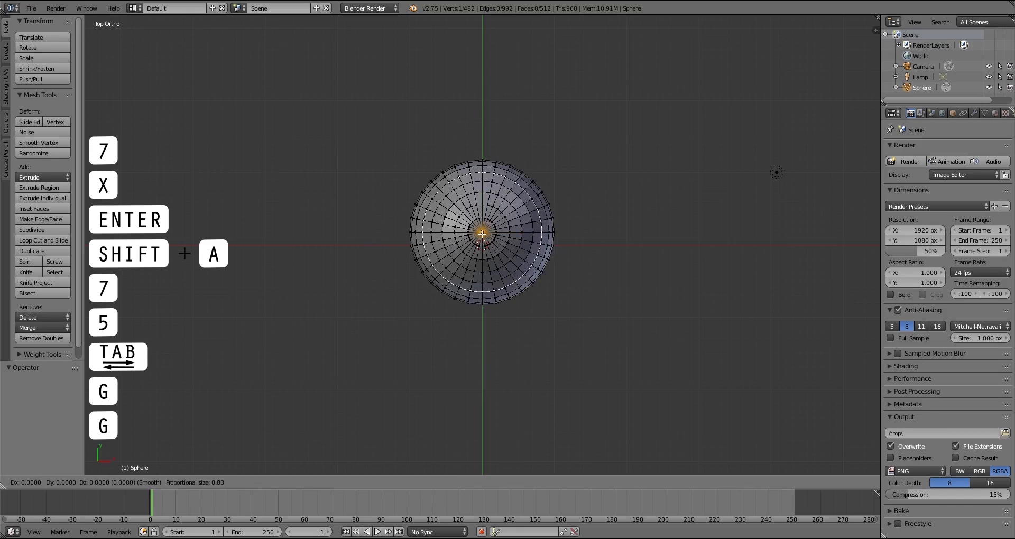
scroll(482, 233, down, 1)
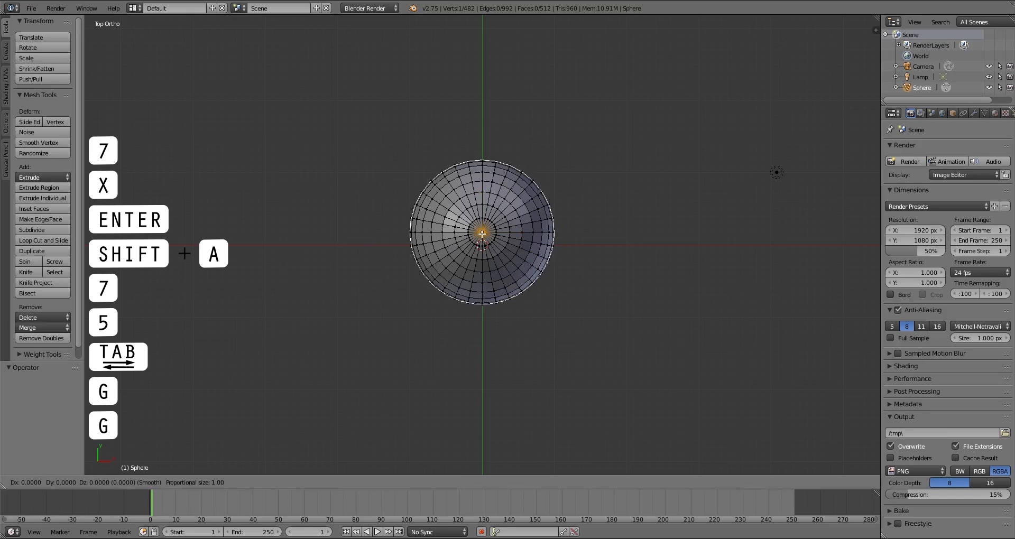
scroll(482, 233, down, 10)
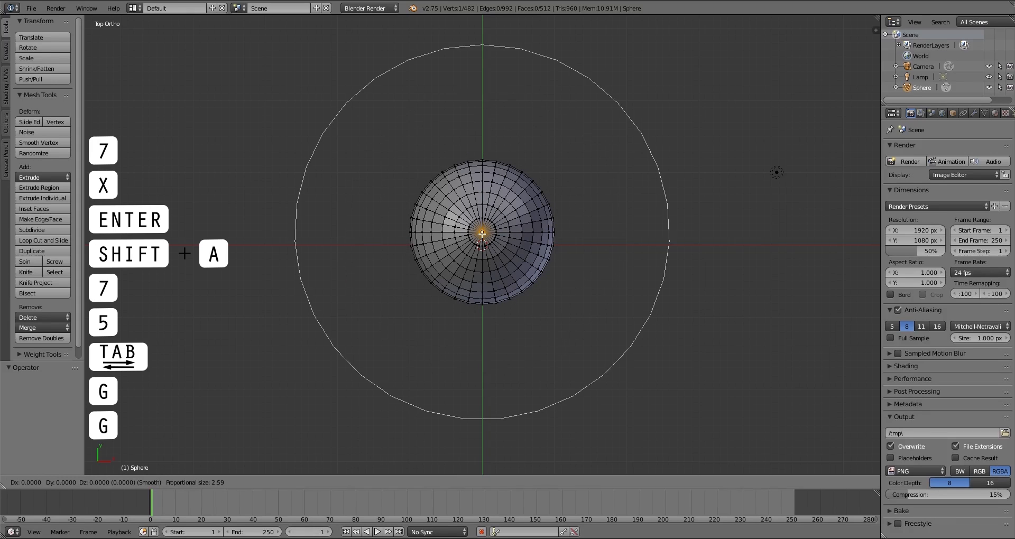
scroll(482, 233, up, 2)
scroll(483, 233, up, 1)
scroll(482, 234, down, 1)
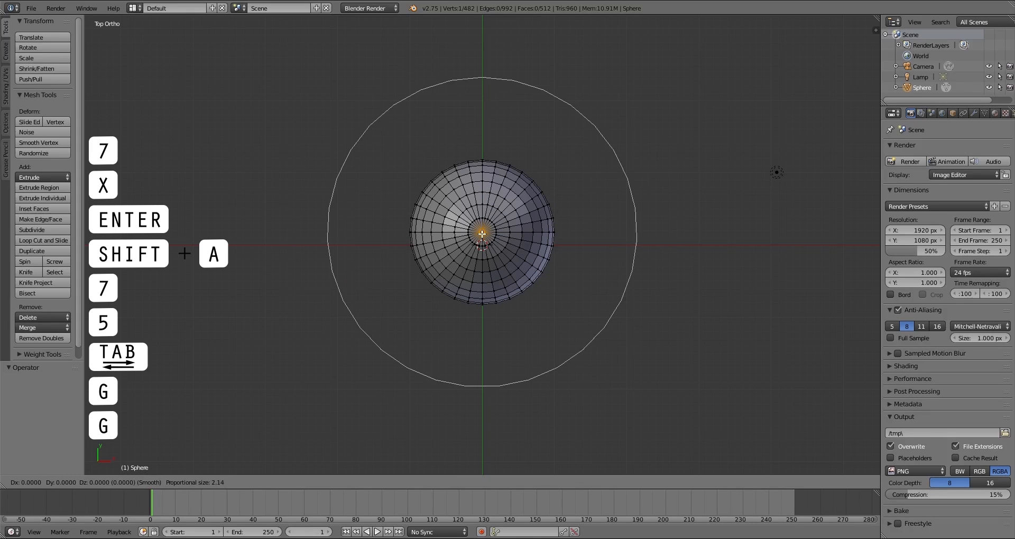
scroll(482, 233, up, 1)
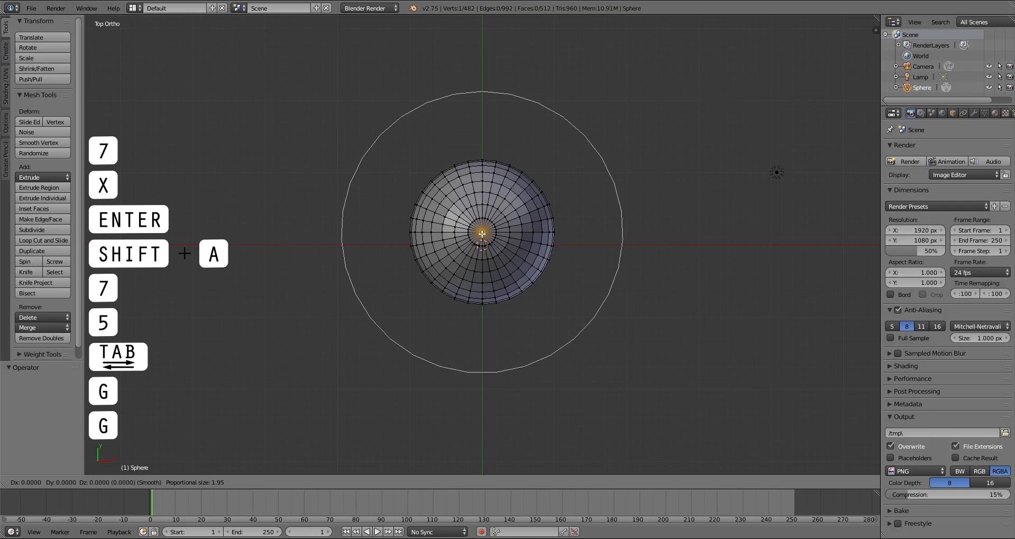
key(y)
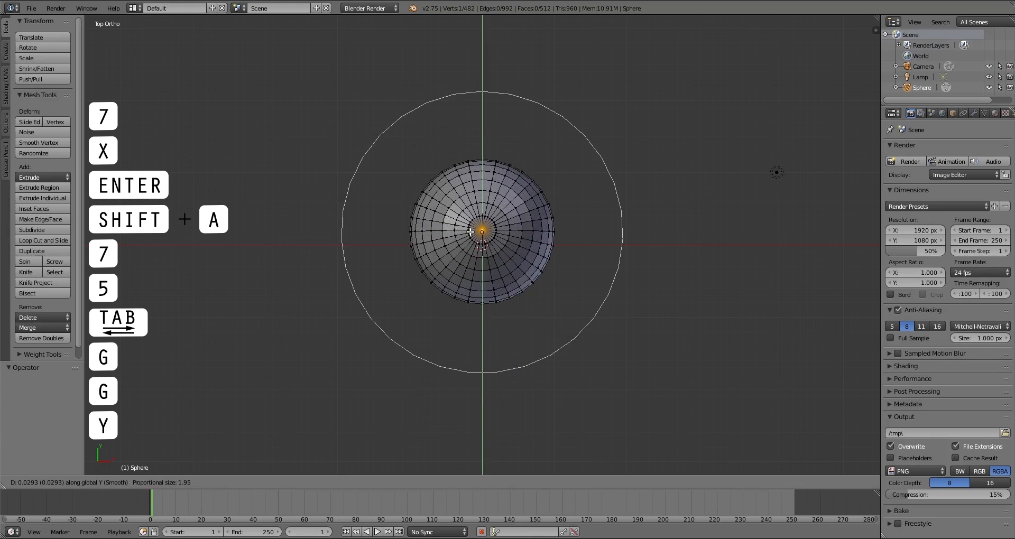
text(-5)
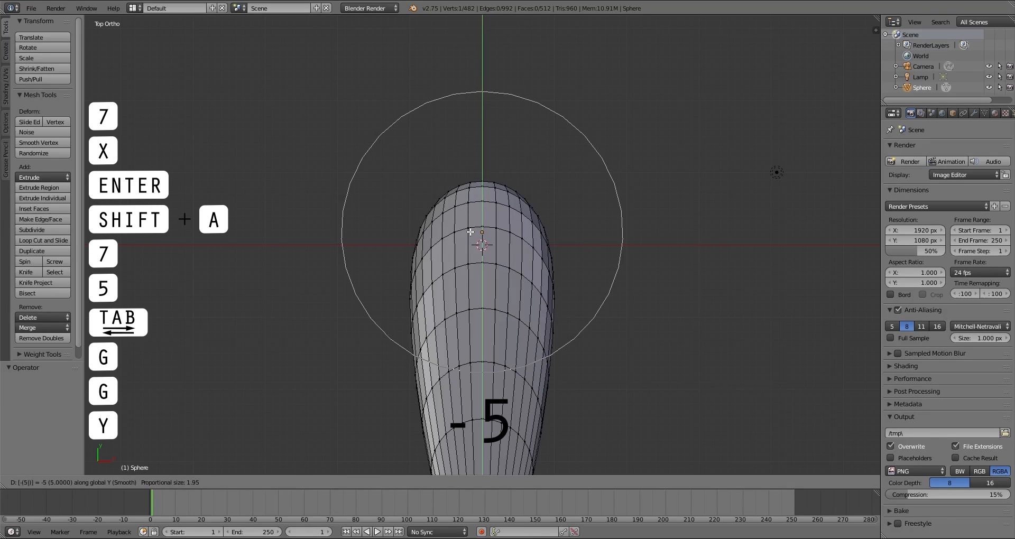
key(Return)
In the right view, move the stretched tip vertex -1.5 along the Z axis with a proportional size of 5.05
scroll(494, 190, down, 4)
scroll(507, 284, up, 1)
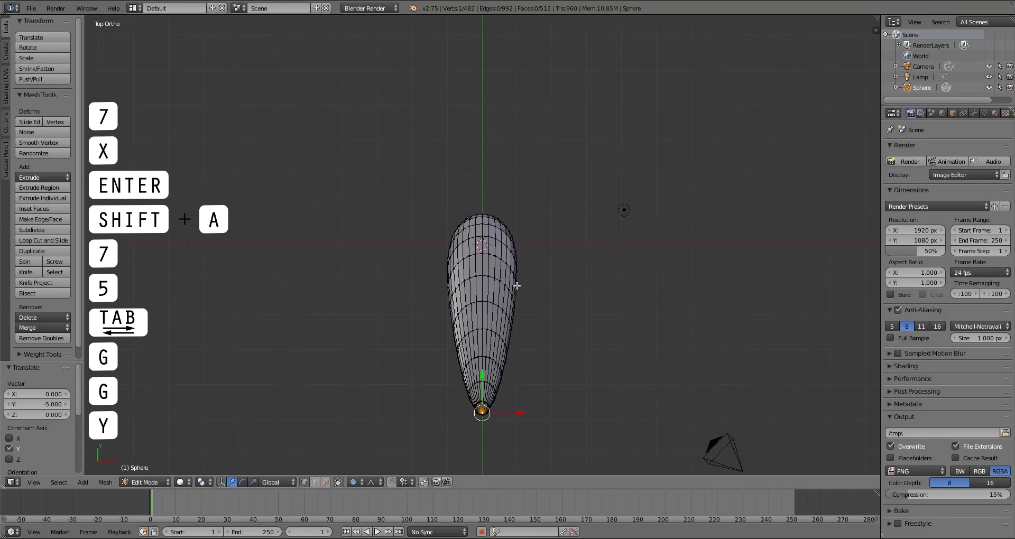
key(KP_3)
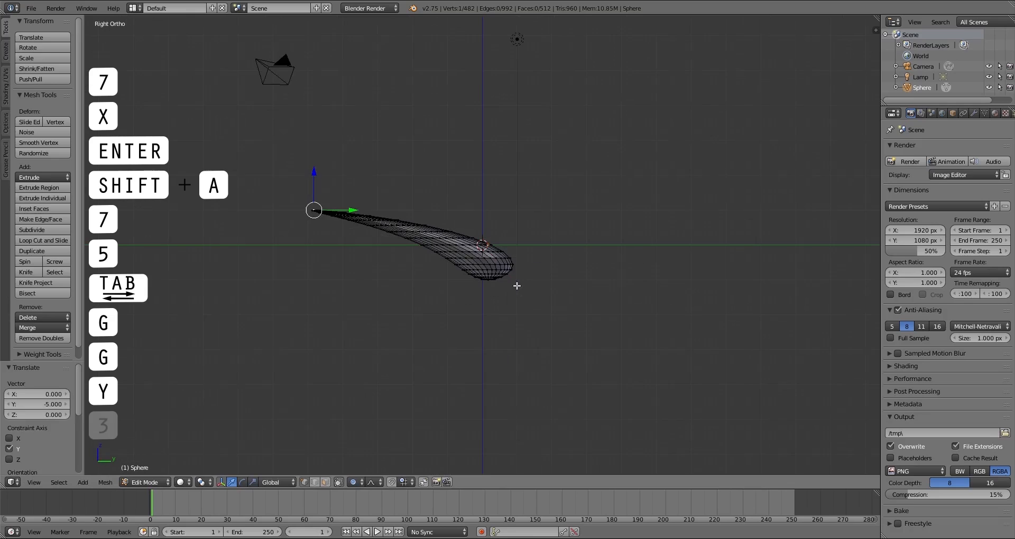
scroll(463, 282, up, 4)
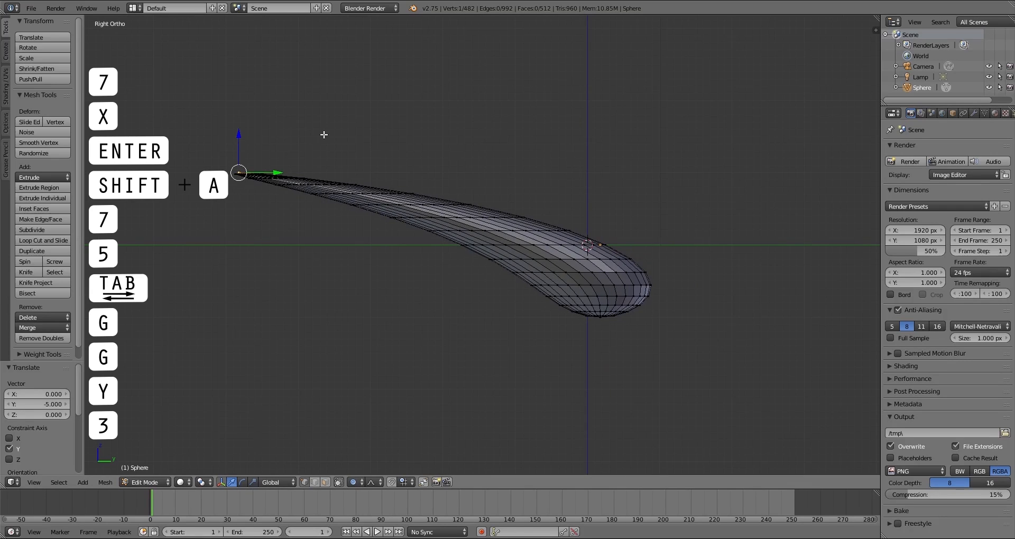
middle_drag(324, 135, 333, 193)
key(KP_3)
key(g)
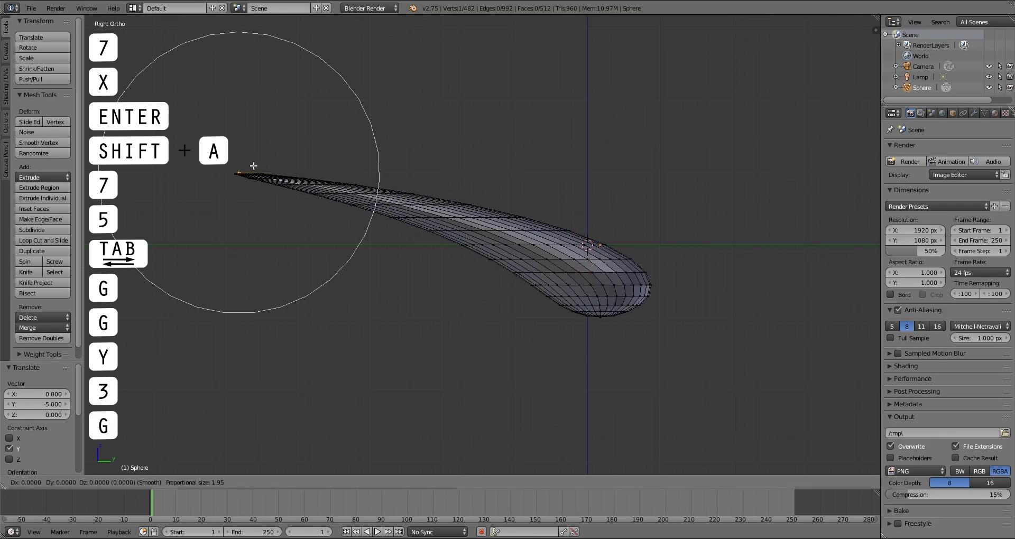
scroll(254, 165, down, 10)
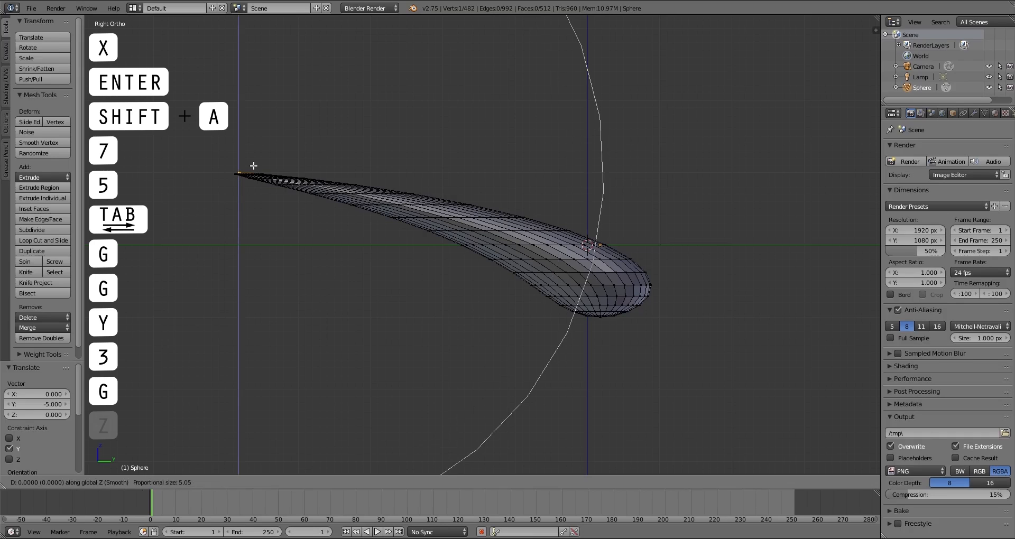
key(z)
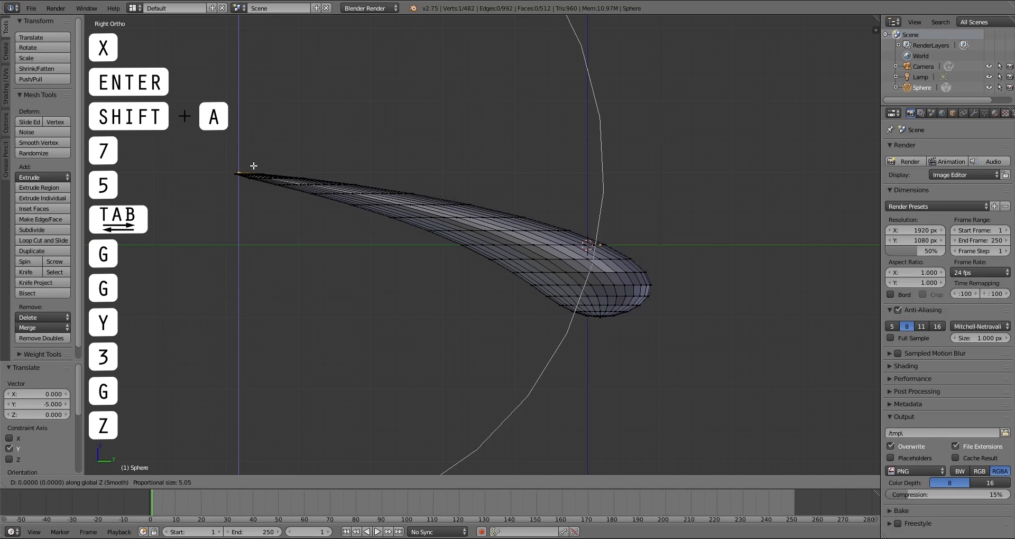
text(-1.5)
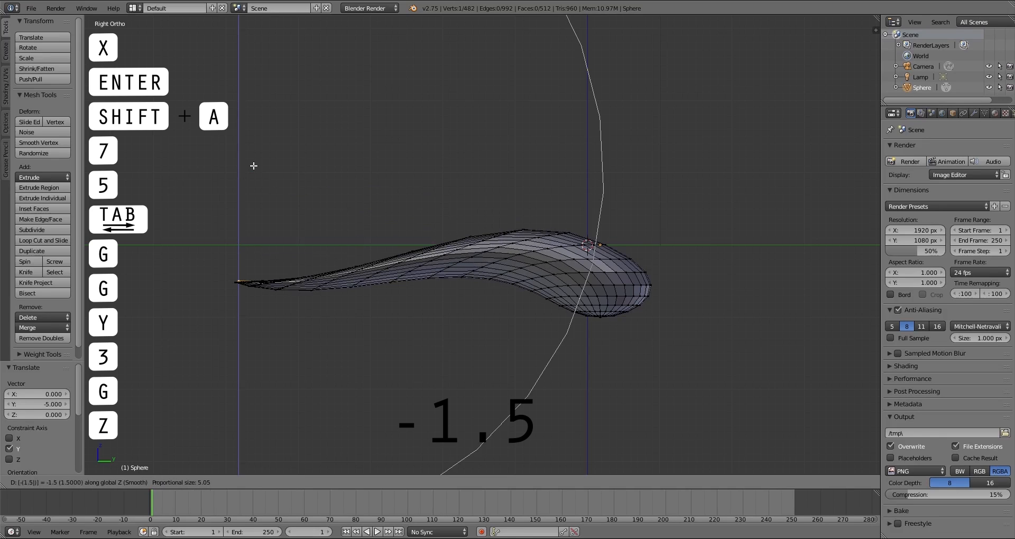
click(254, 166)
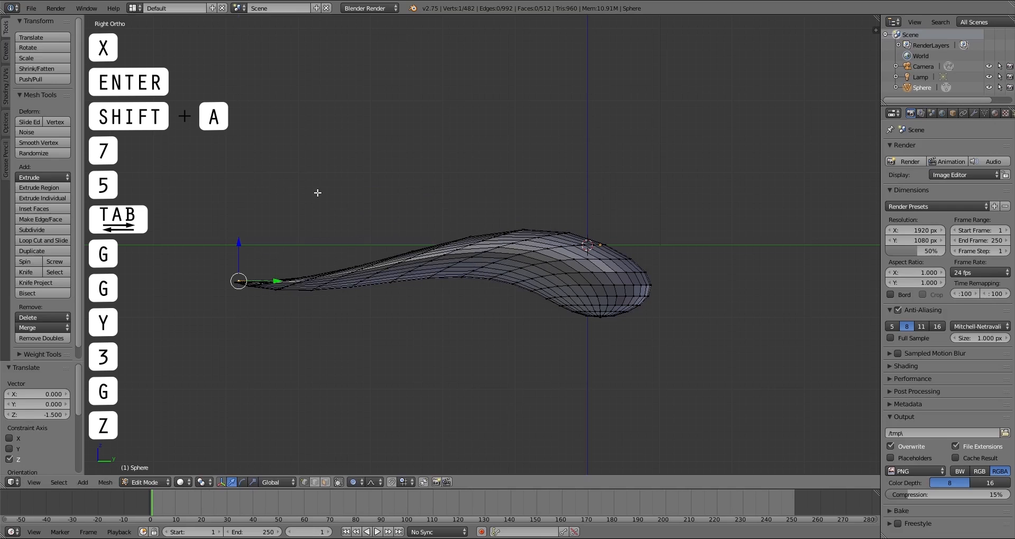
In the top view, select all of the mesh's vertices and move them about 2.04 along the Y axis
key(KP_7)
scroll(410, 175, down, 4)
scroll(459, 239, up, 3)
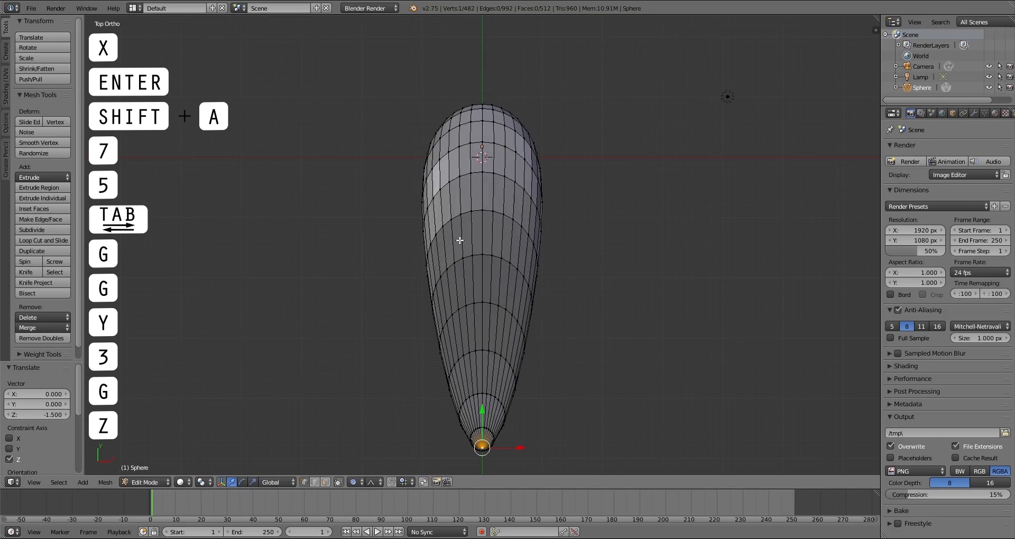
shift+scroll(551, 231, down, 2)
scroll(550, 231, up, 1)
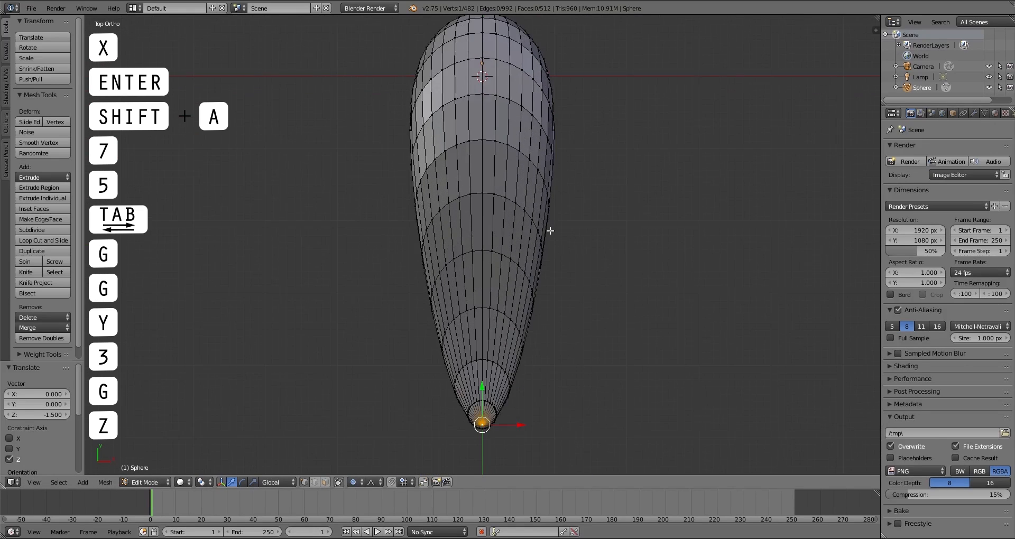
scroll(551, 231, down, 3)
key(a)
key(a)
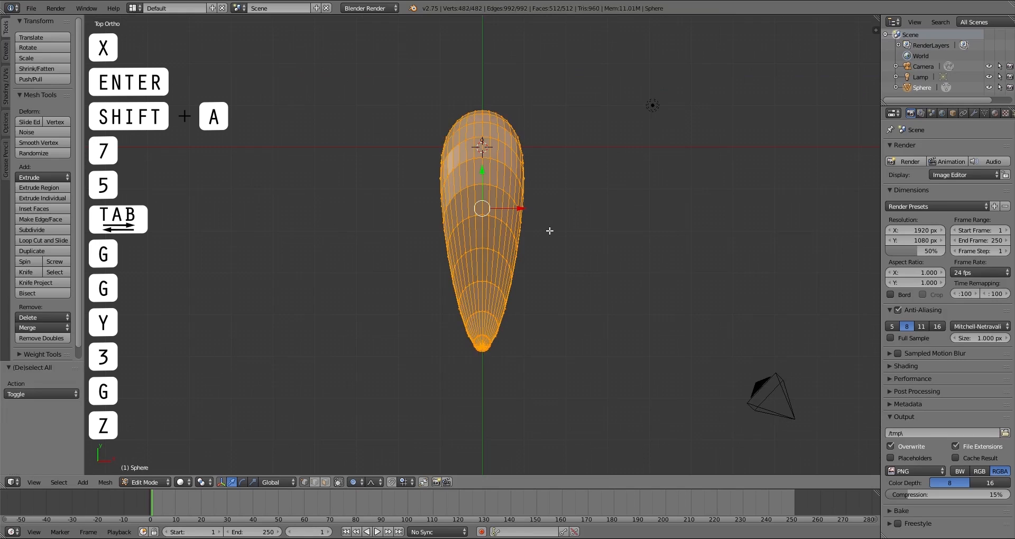
middle_drag(550, 227, 503, 176)
key(KP_7)
key(g)
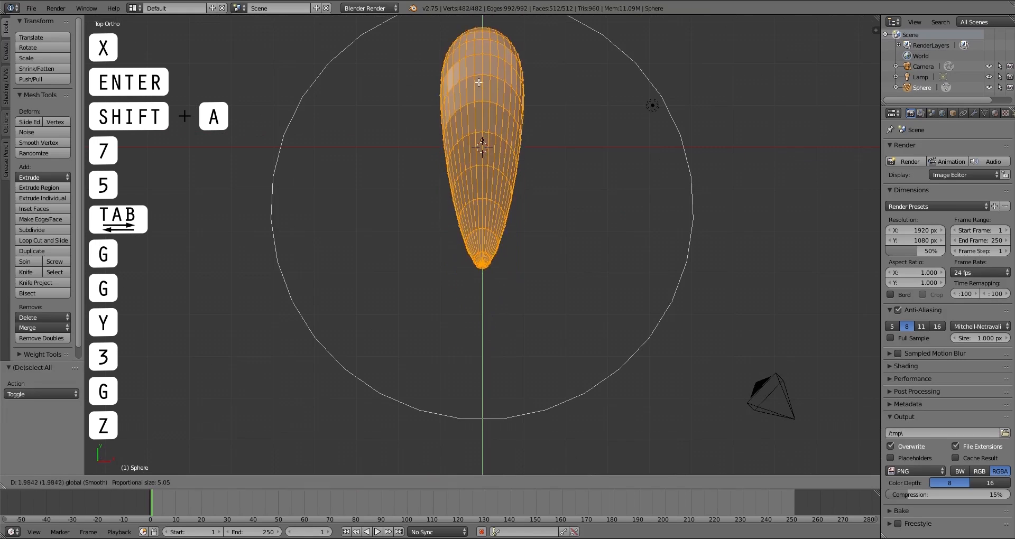
click(480, 83)
Move the whole mesh about 2.84 further along the Y axis so its narrow tip reaches the X axis line
scroll(519, 151, up, 3)
scroll(518, 152, down, 4)
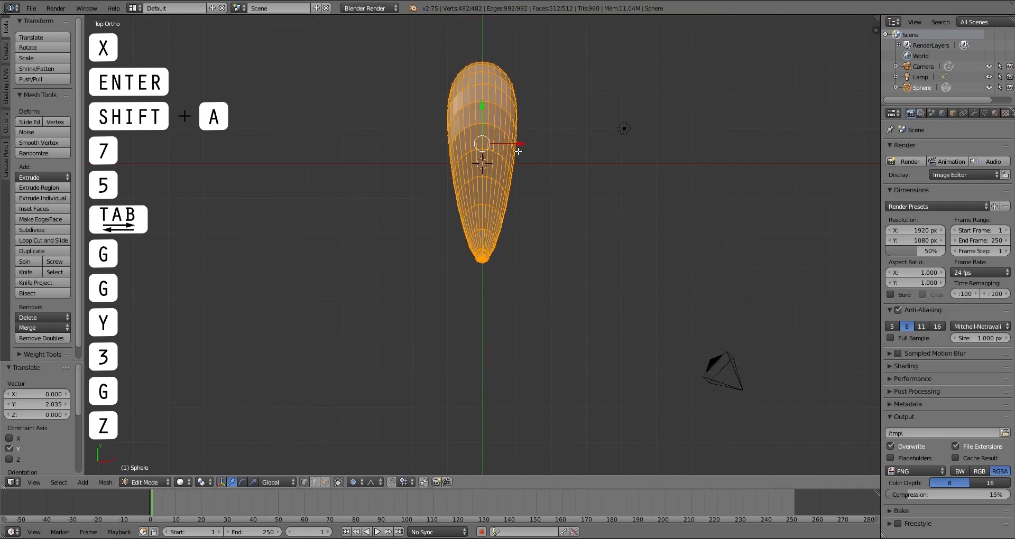
shift+scroll(519, 151, up, 8)
key(g)
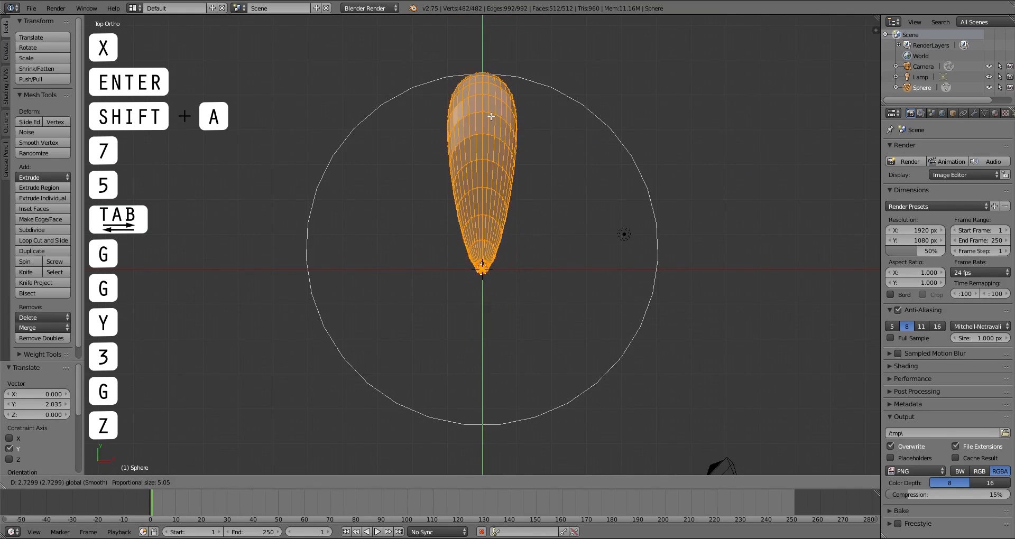
click(492, 114)
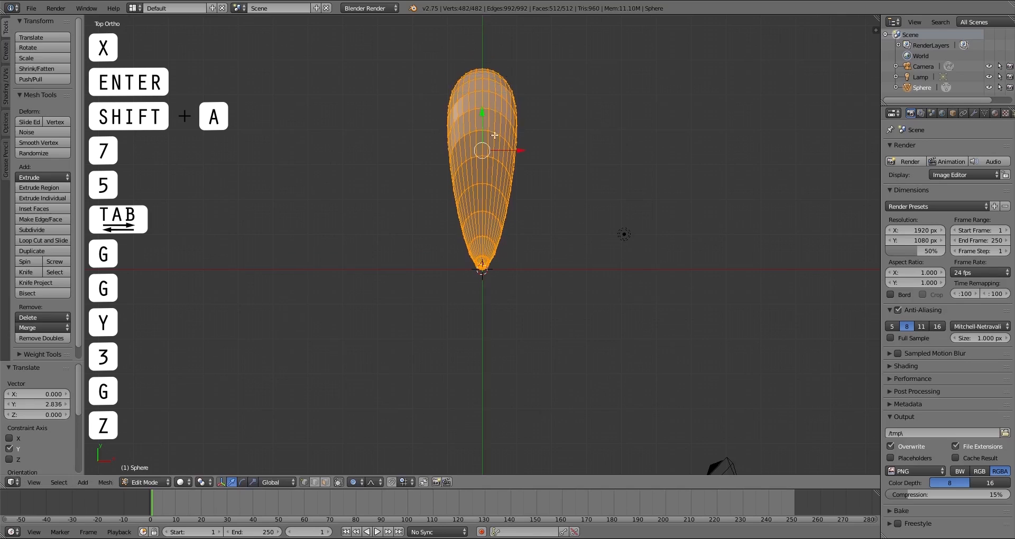
Nudge the whole mesh about 0.12 along the Y axis so the narrow tip sits just past the X axis line
scroll(507, 171, up, 4)
scroll(508, 152, down, 2)
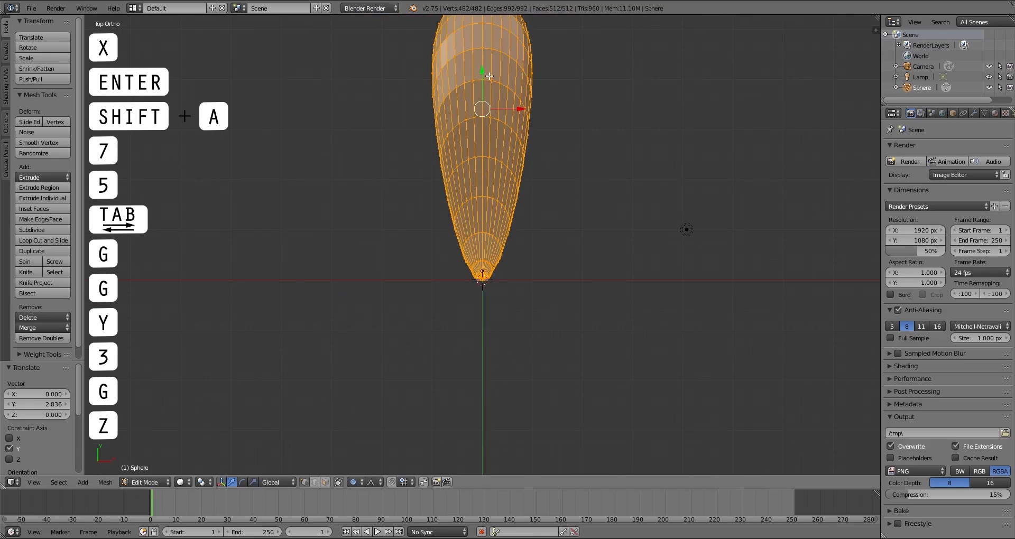
key(g)
click(481, 66)
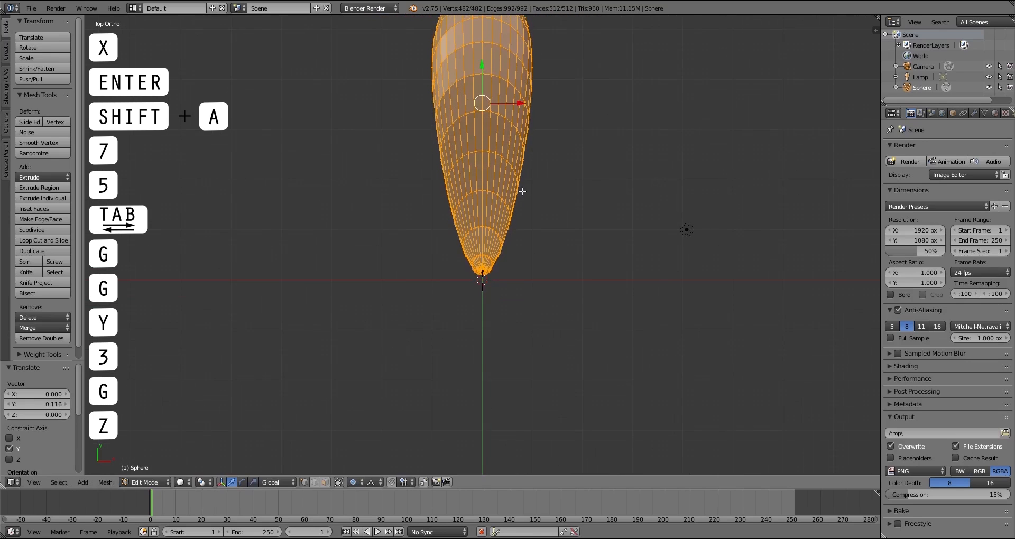
Select only the pole vertex at the narrow tip and check its position in the right, front and top views
scroll(523, 191, up, 4)
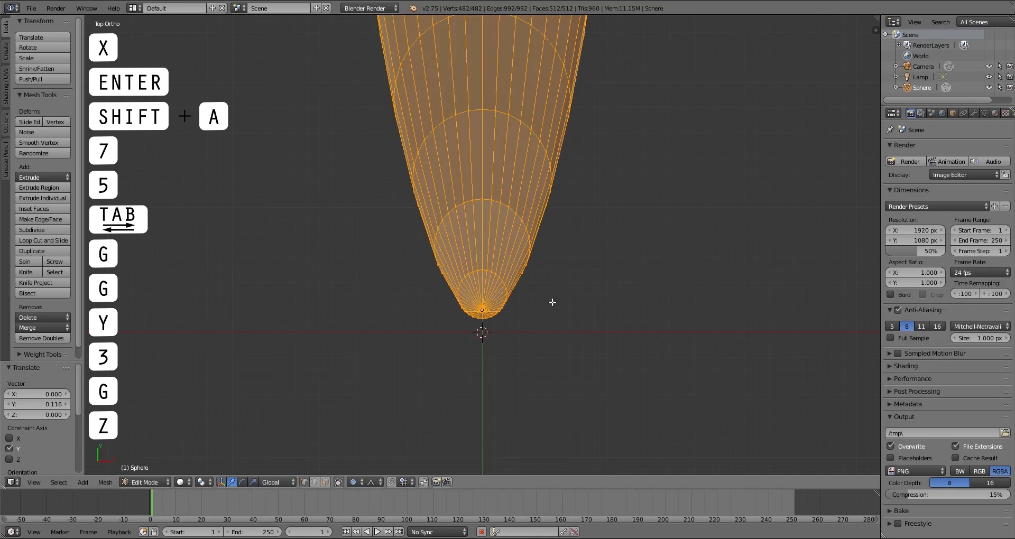
scroll(480, 314, up, 4)
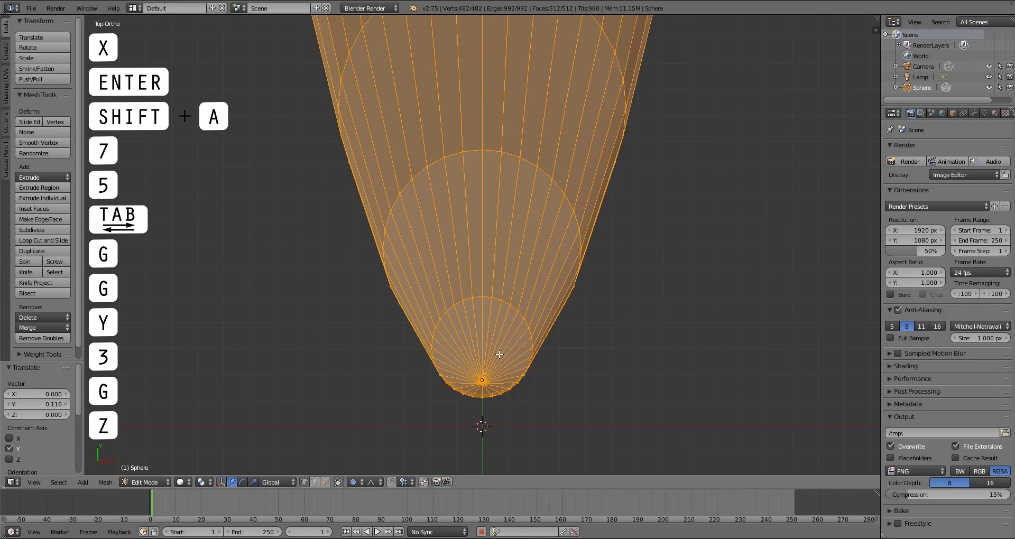
right_click(483, 380)
key(KP_3)
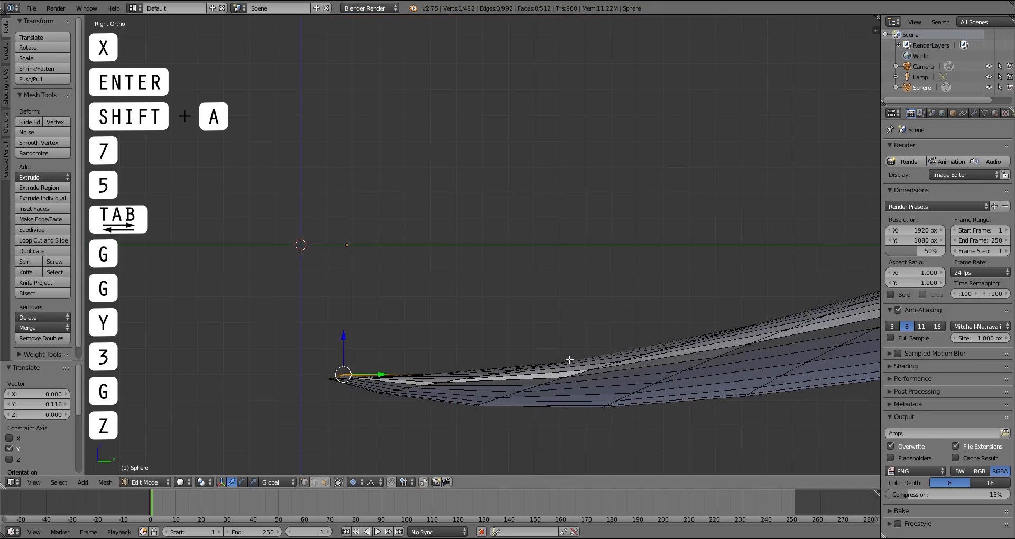
key(KP_1)
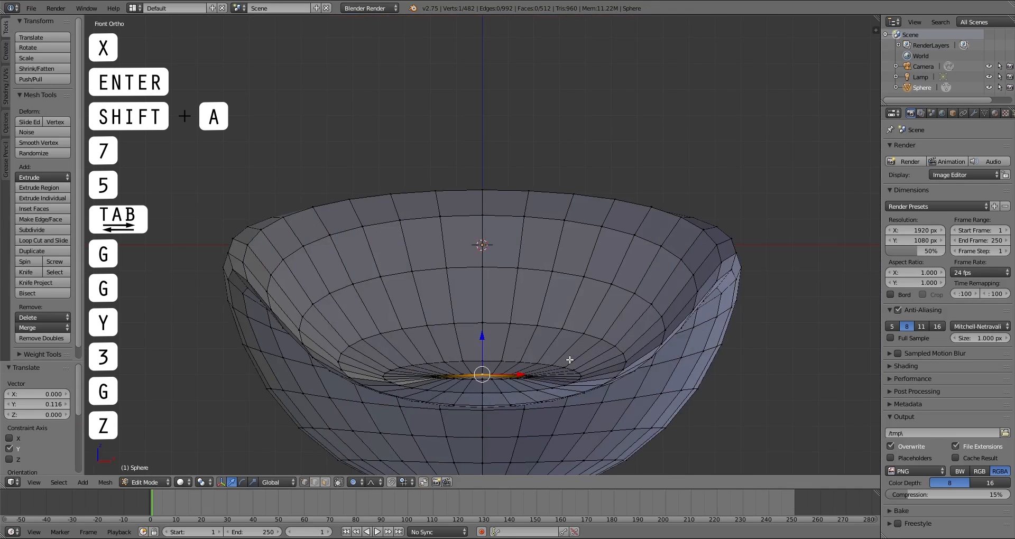
key(KP_7)
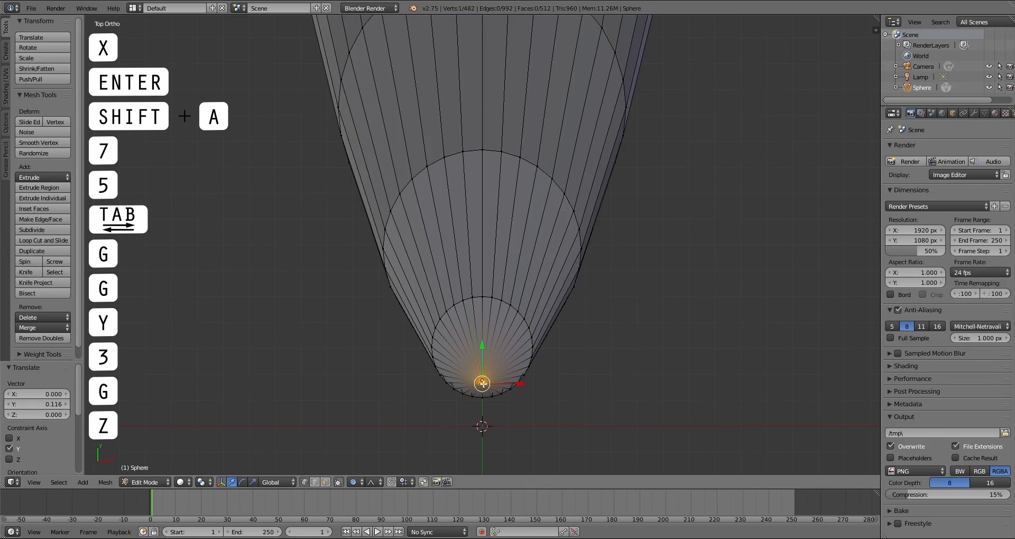
key(KP_1)
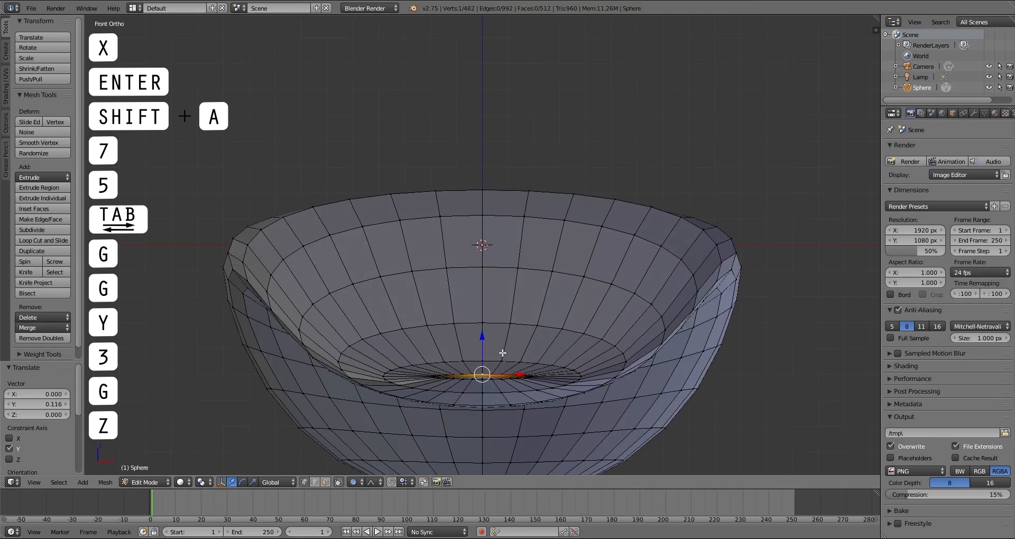
Place the 3D cursor on the tip vertex in the front view and return to Object Mode
click(482, 375)
key(Tab)
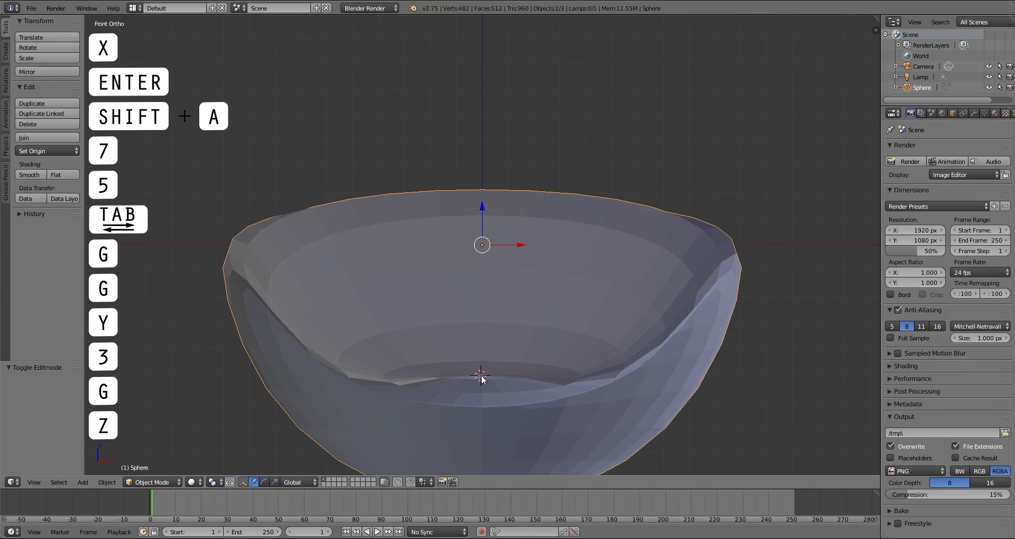
click(484, 376)
click(483, 375)
Check the 3D cursor's placement at the tip from the top and front, and set the object's origin to the 3D cursor
key(KP_7)
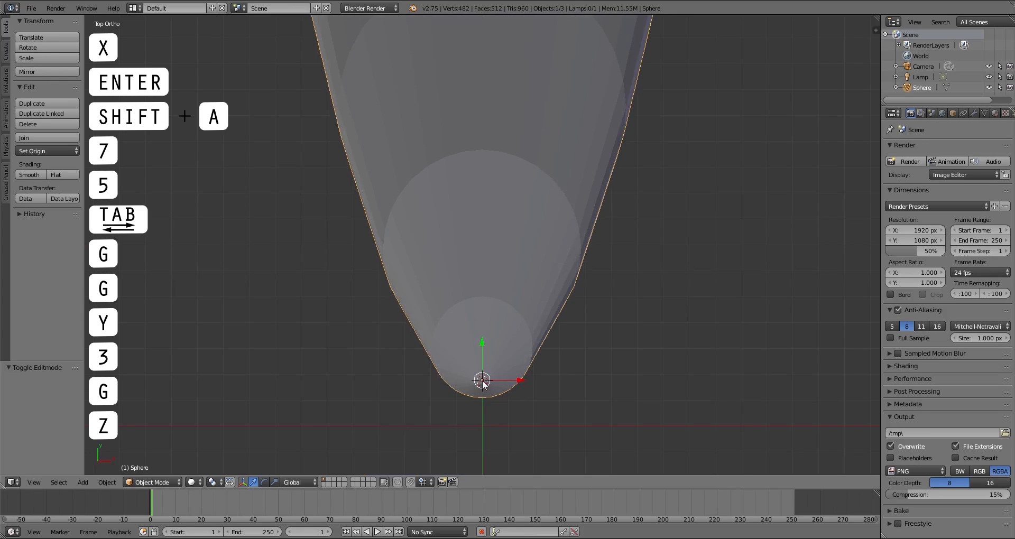
key(KP_1)
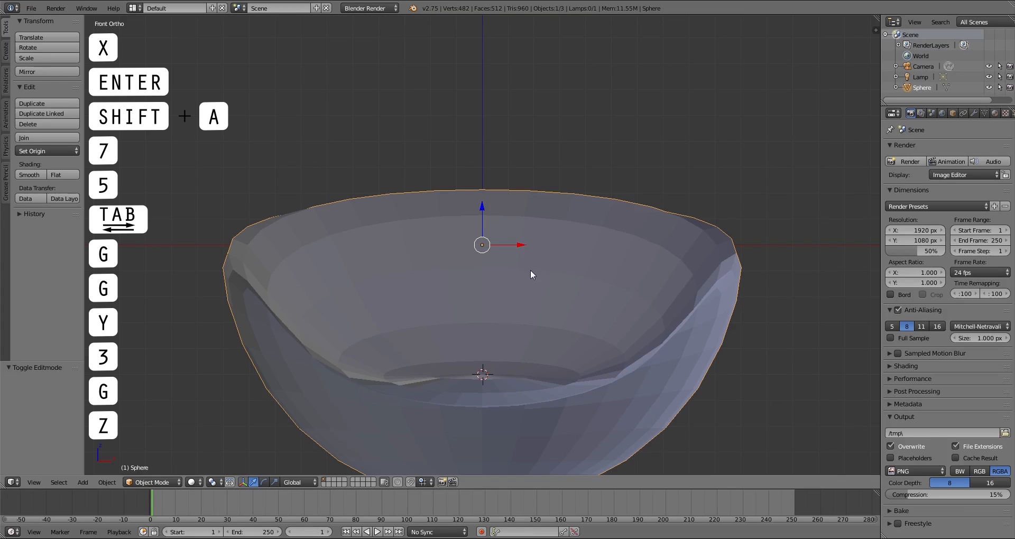
key(7)
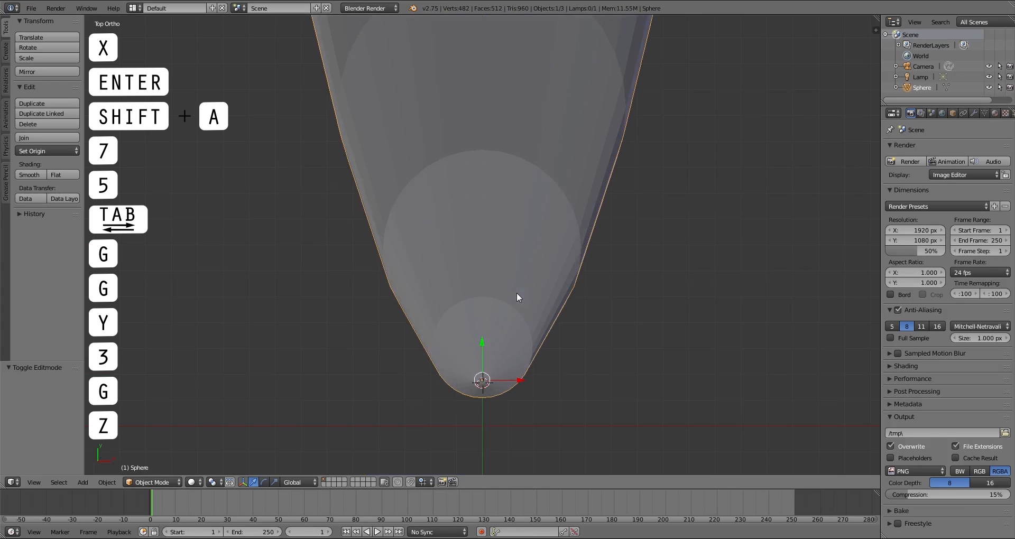
key(1)
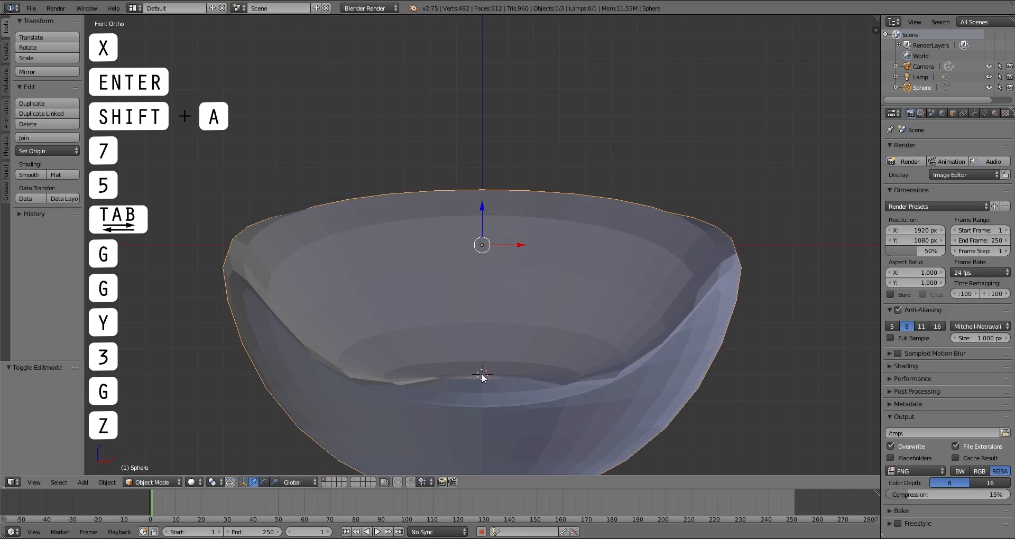
middle_drag(482, 377, 482, 375)
key(KP_1)
key(KP_1)
key(ctrl+alt+shift+c)
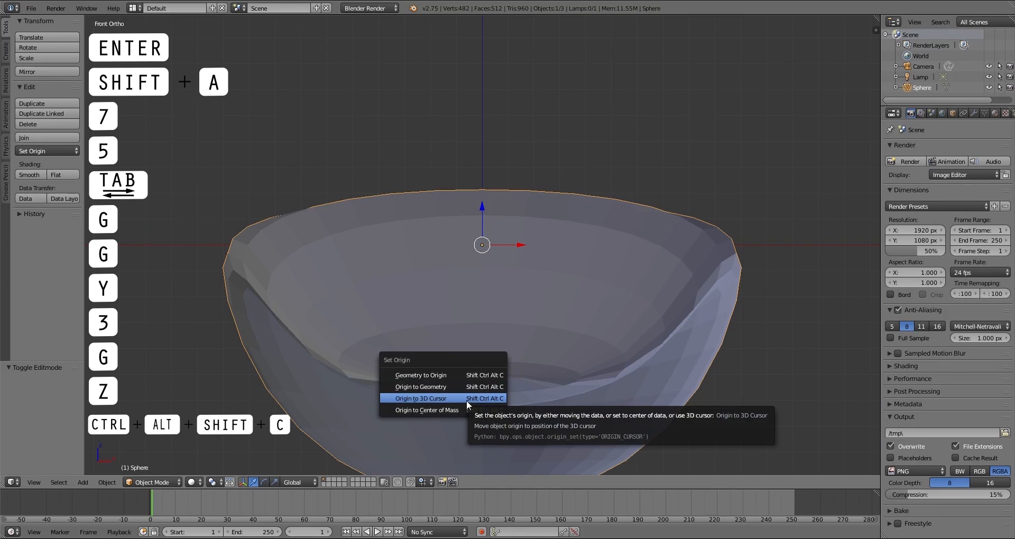
click(405, 399)
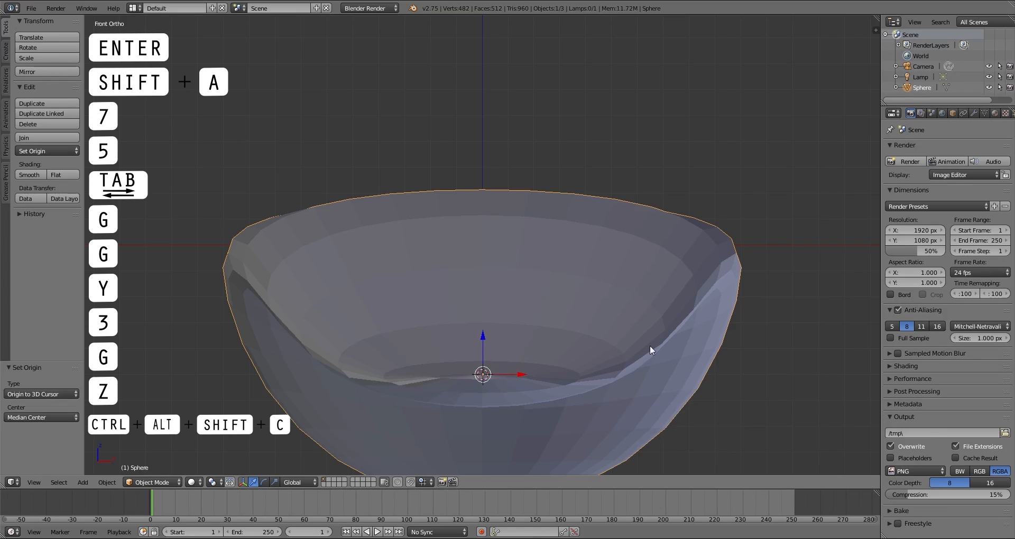
Try rotating the stretched shape around its new tip origin in the top view
key(KP_7)
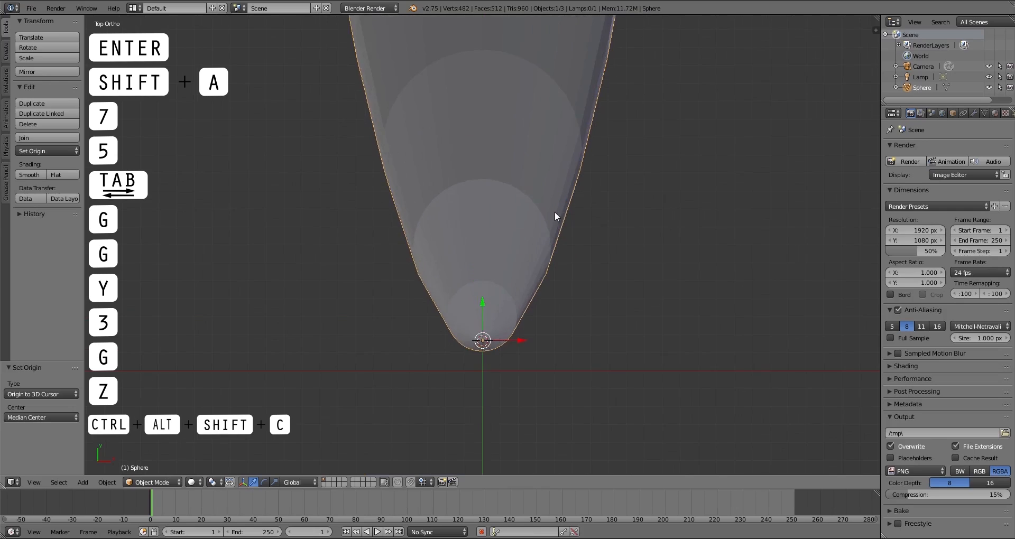
shift+scroll(553, 212, up, 3)
scroll(552, 211, down, 3)
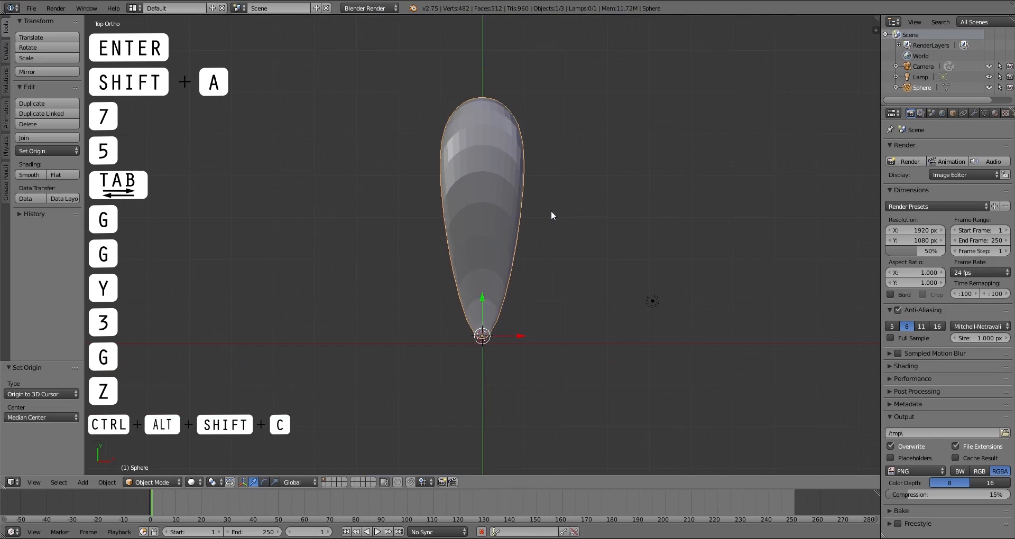
scroll(550, 211, up, 2)
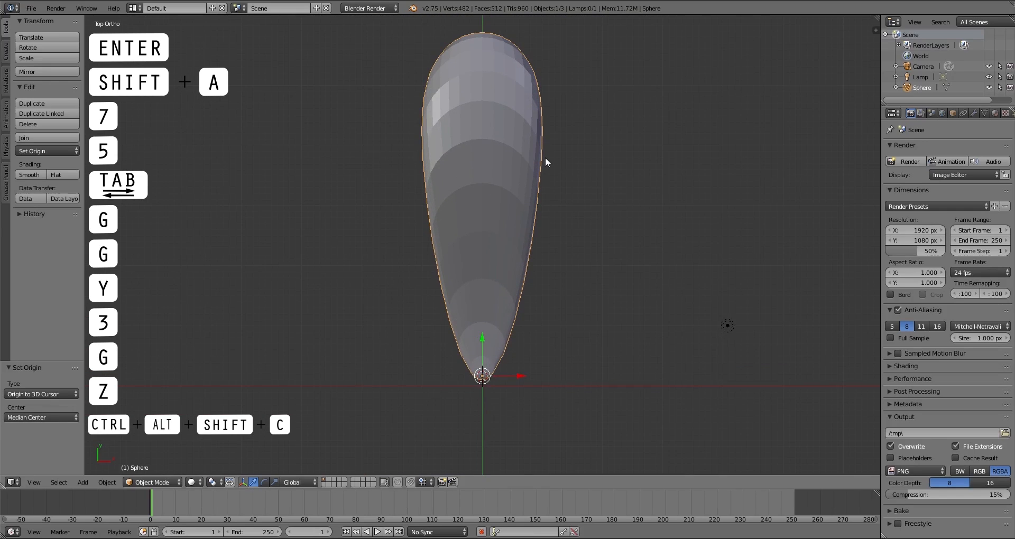
key(r)
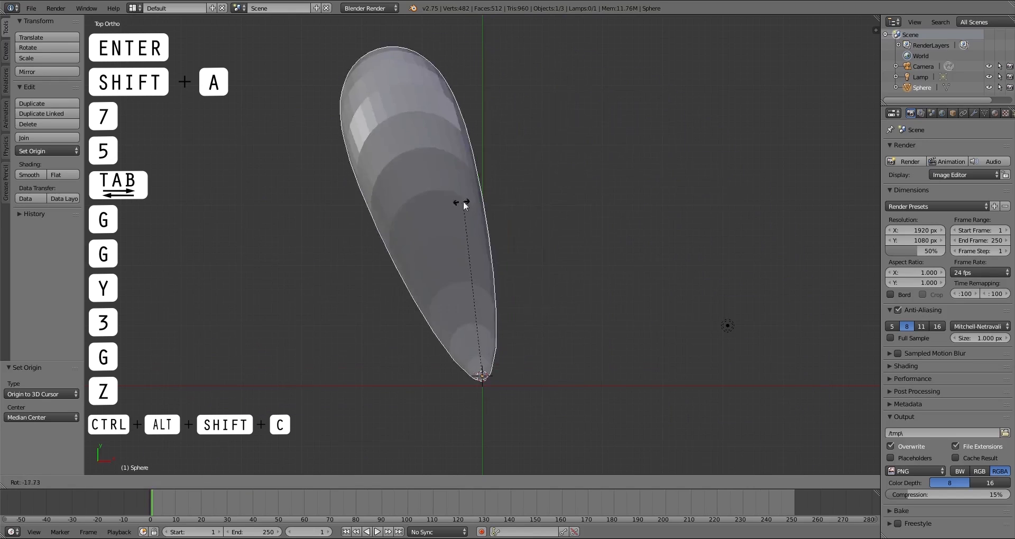
click(529, 204)
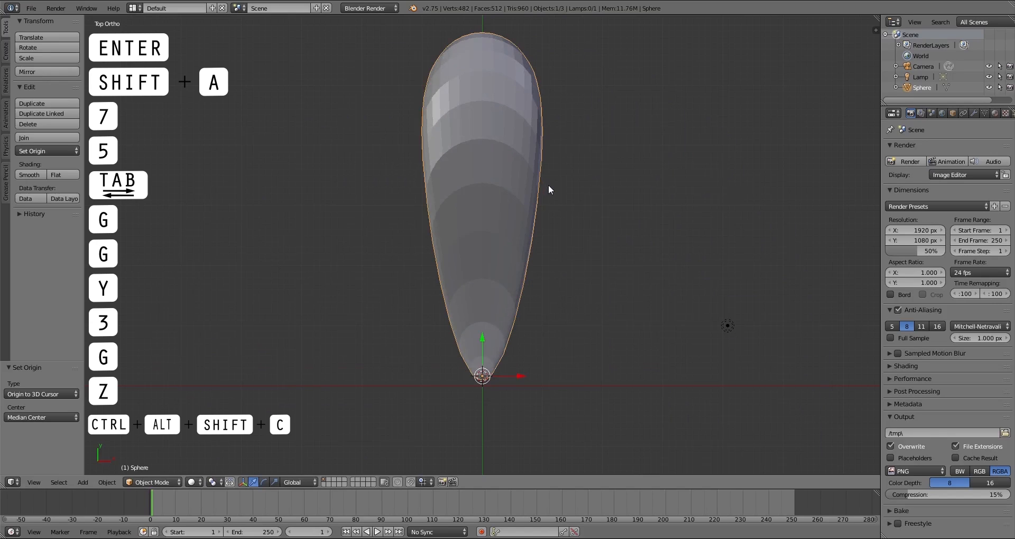
Deselect everything in Object Mode and add a new UV sphere at the 3D cursor
key(Tab)
key(Tab)
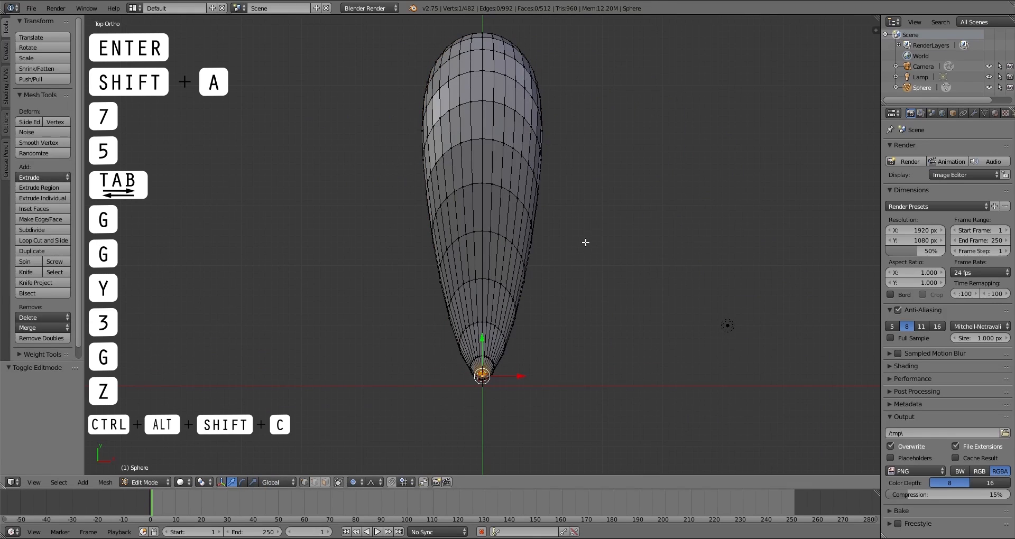
key(a)
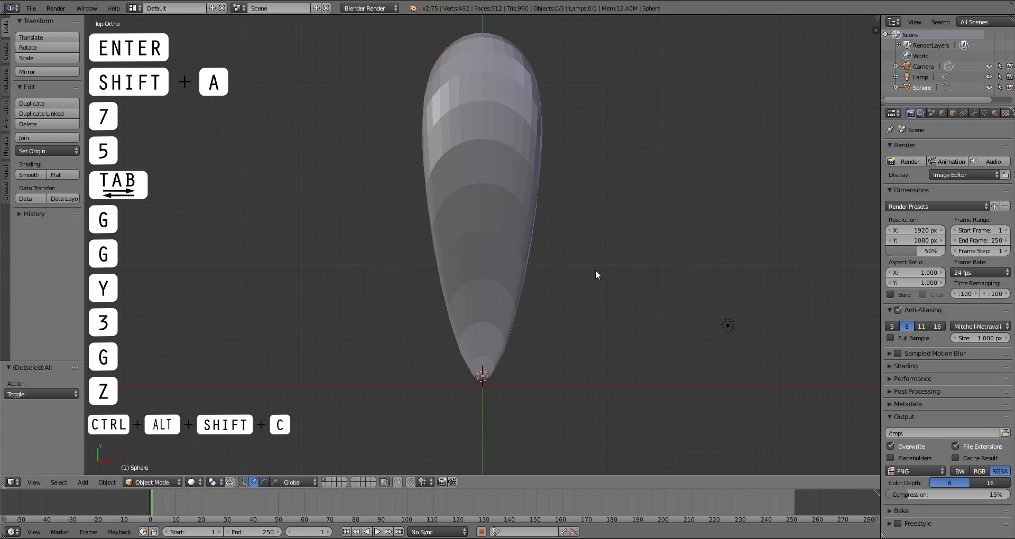
key(shift+a)
mouse_move(595, 270)
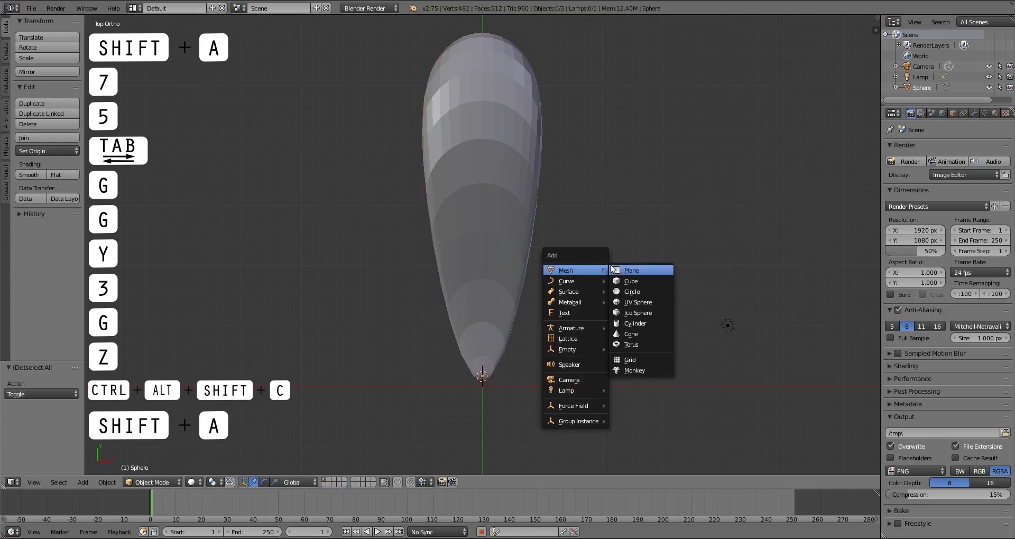
click(640, 304)
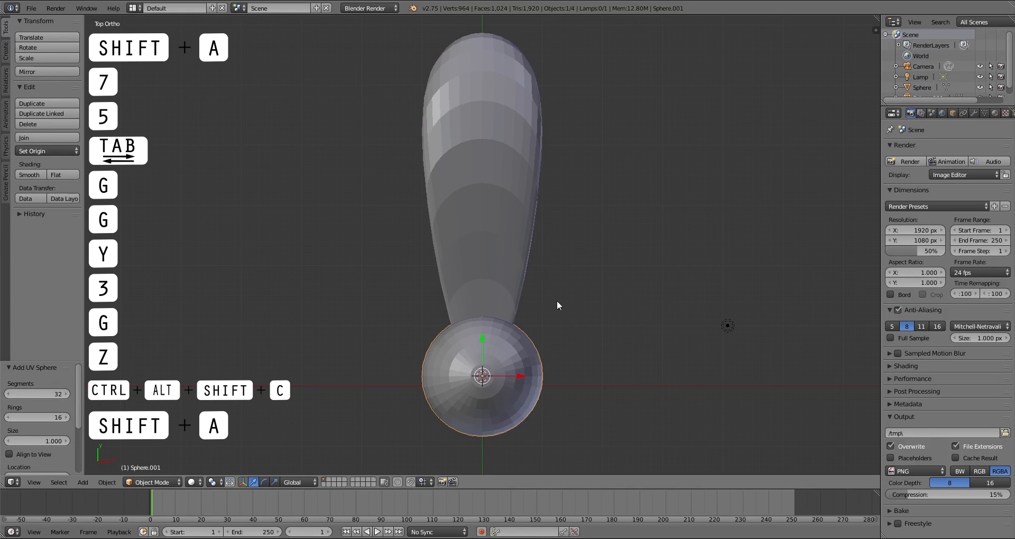
In the right view, raise the new sphere 1.08 along the Z axis, then a further 0.035, placing it above the tip
key(KP_3)
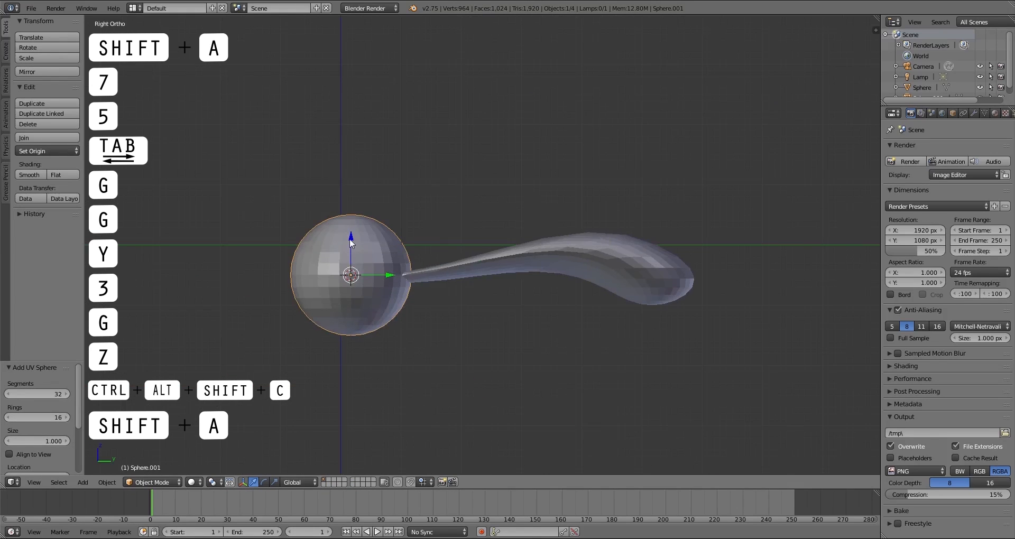
key(g)
key(z)
click(350, 173)
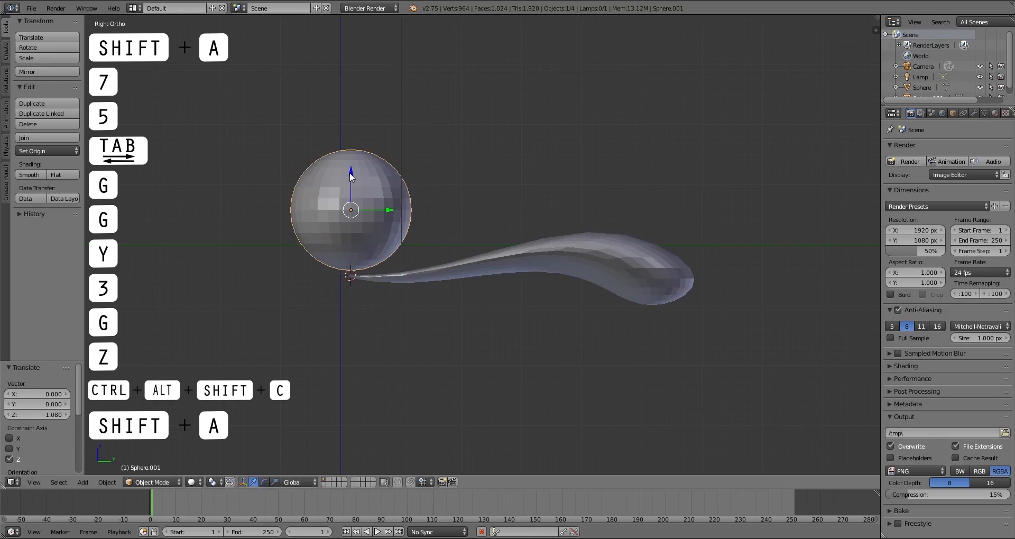
drag(352, 173, 353, 169)
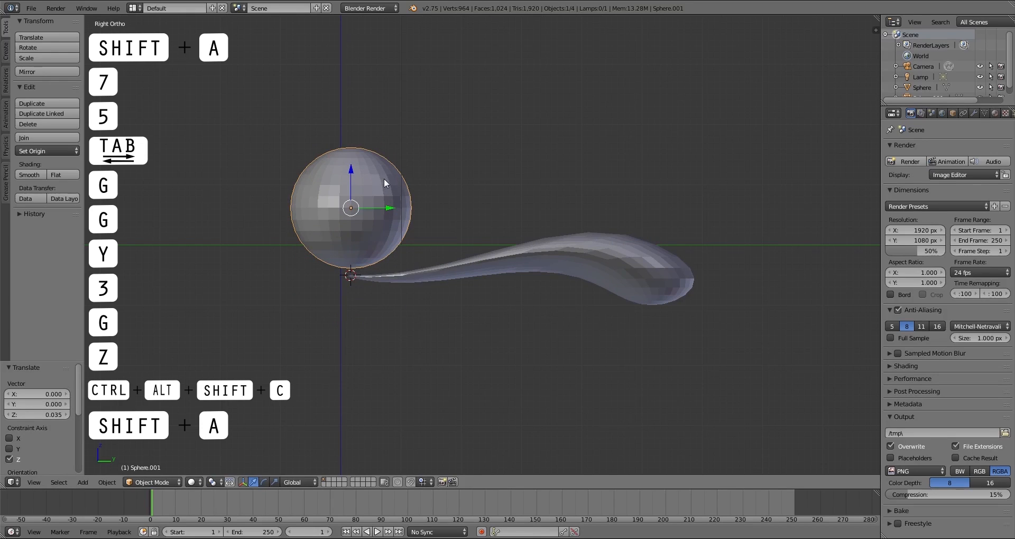
In Edit Mode, select the whole new sphere and scale it by 0.5 along the Z axis
key(Tab)
key(a)
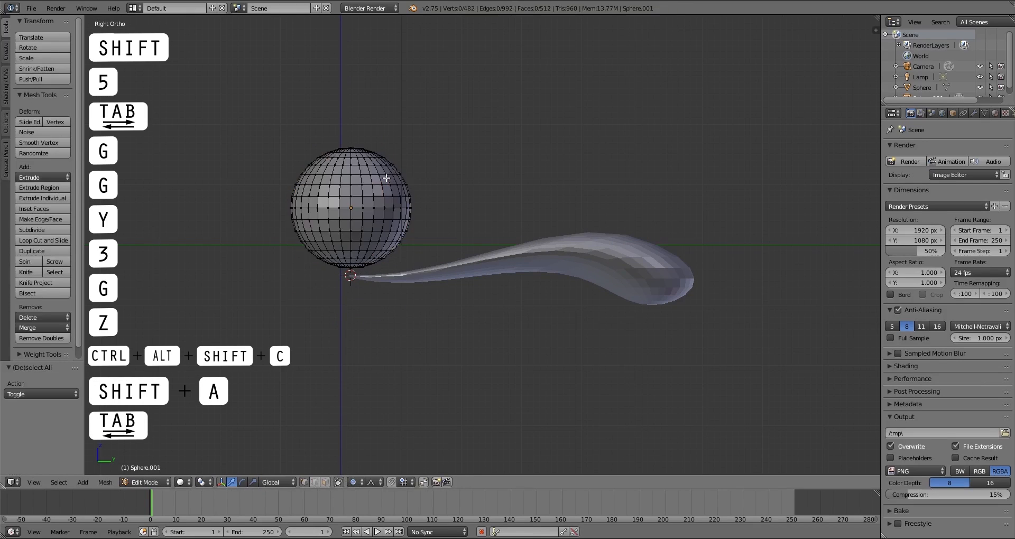
key(a)
key(a)
key(a)
key(a)
key(a)
key(a)
key(a)
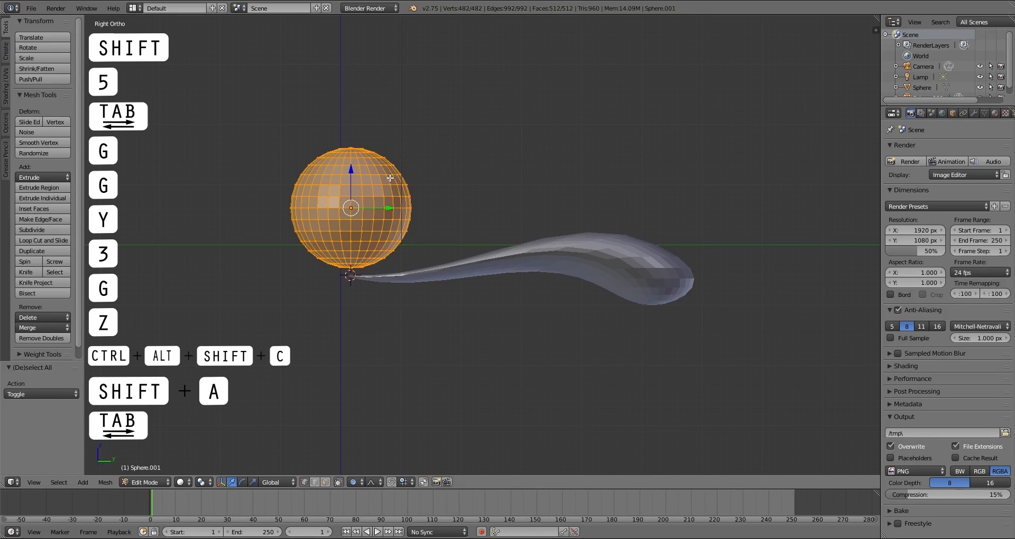
key(s)
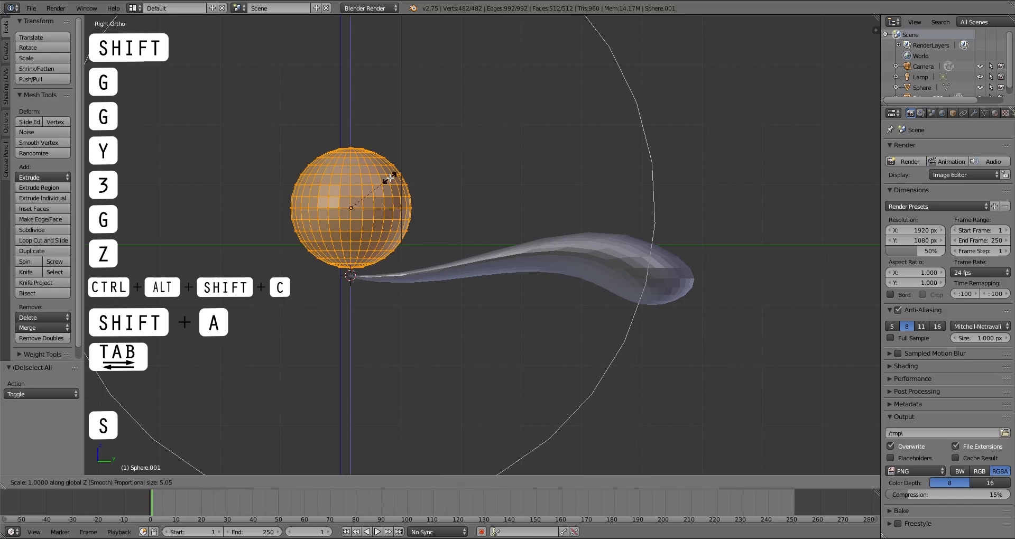
key(z)
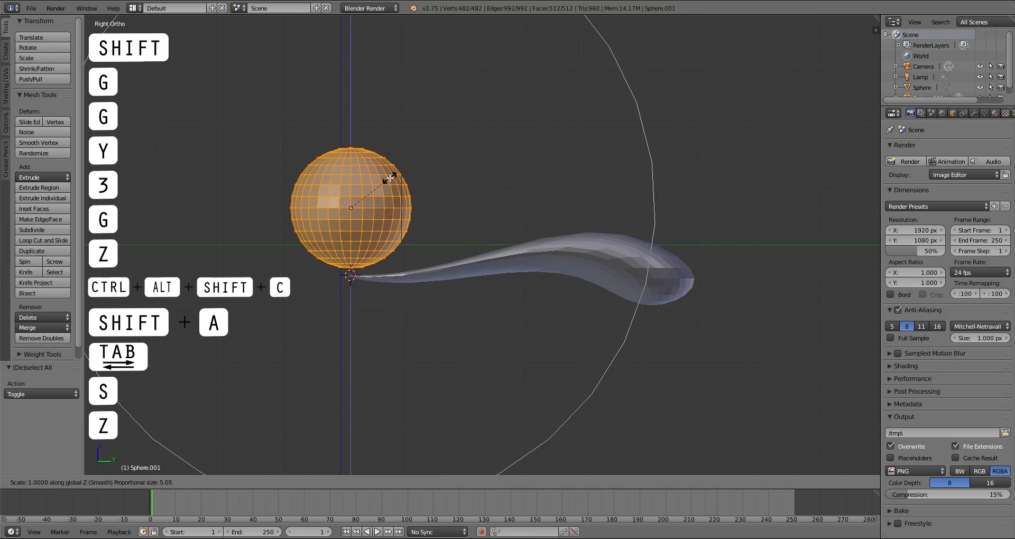
text(0.5)
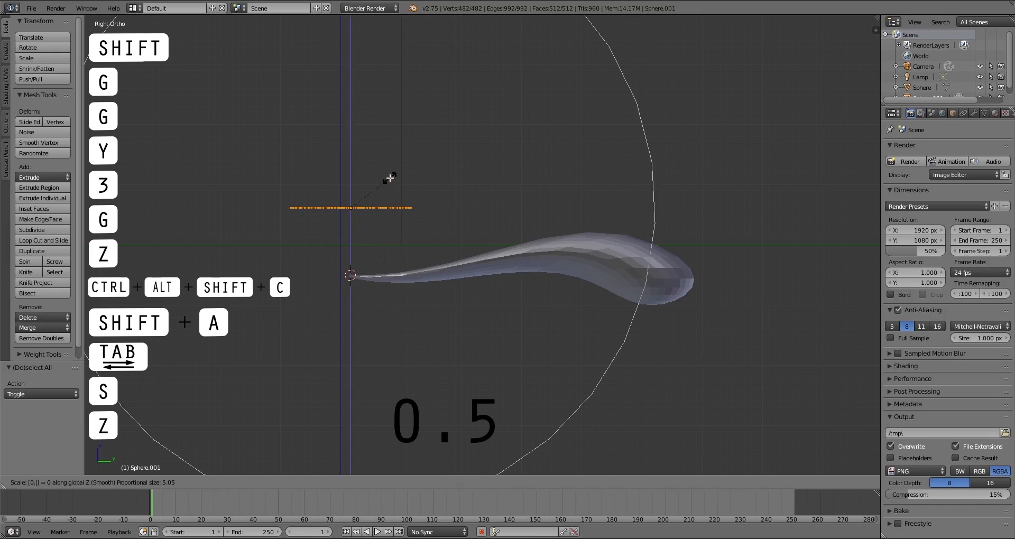
key(Return)
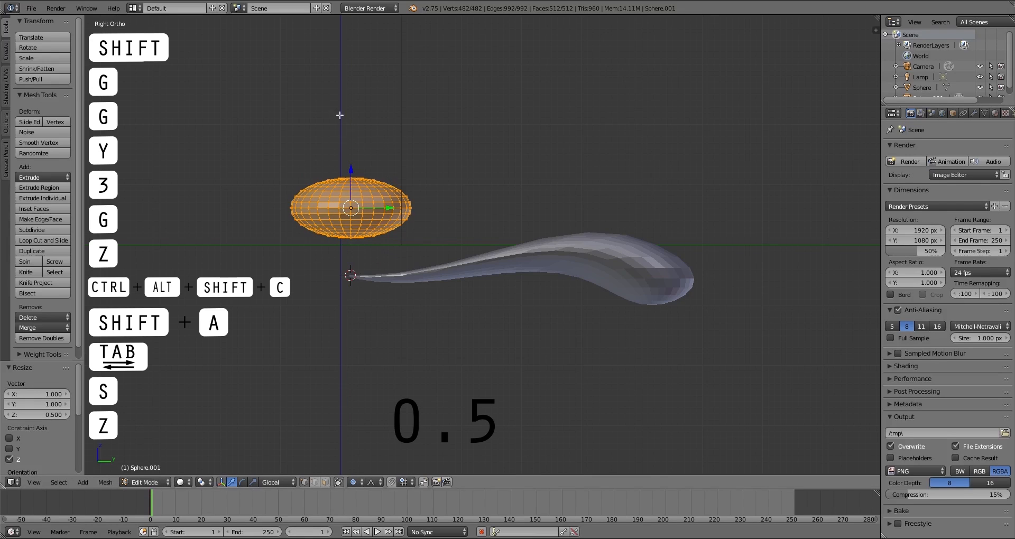
Lower the flattened sphere by 0.57 along the Z axis and shift it -0.026 along the Y axis
key(g)
key(z)
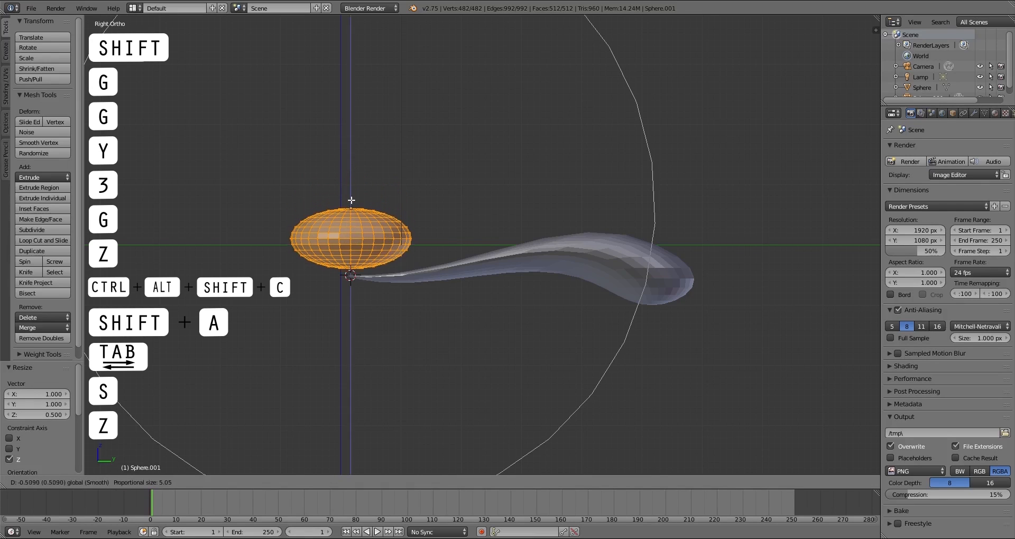
click(403, 231)
key(g)
key(y)
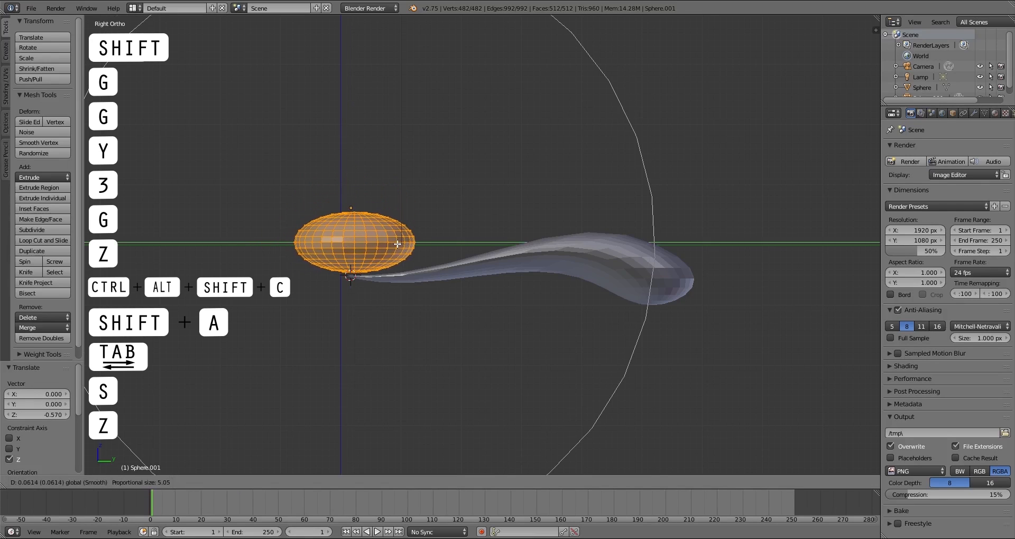
click(391, 243)
Fine-tune the flattened sphere against the petal's tip, moving it -0.044 along Z and 0.028 along Y
scroll(377, 262, up, 5)
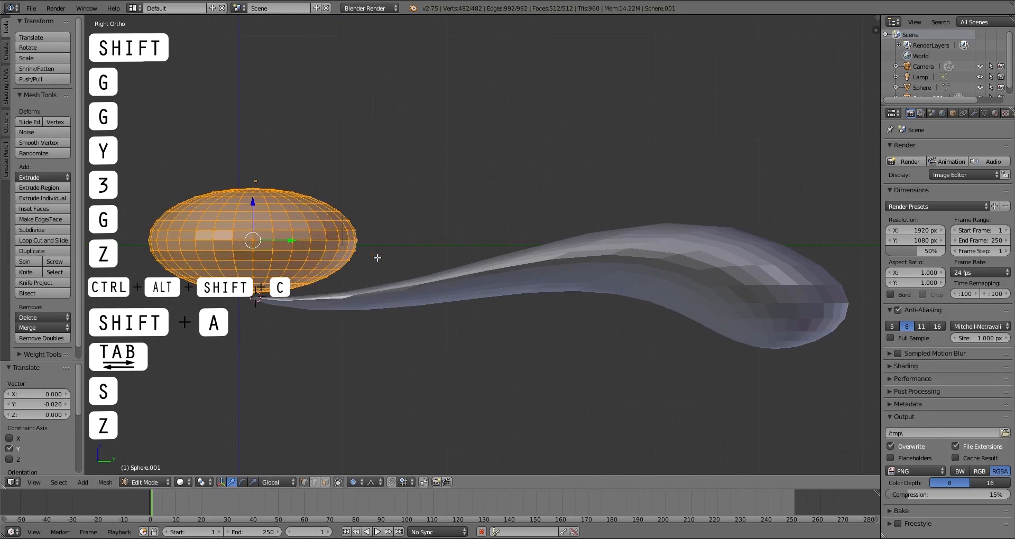
shift+scroll(315, 282, down, 2)
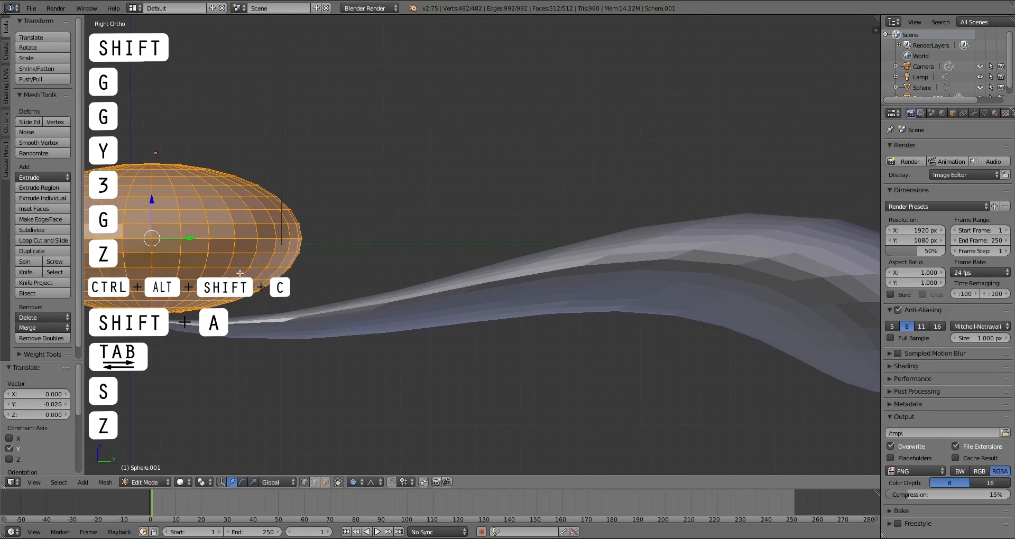
scroll(314, 279, up, 5)
scroll(311, 273, down, 2)
scroll(317, 269, up, 5)
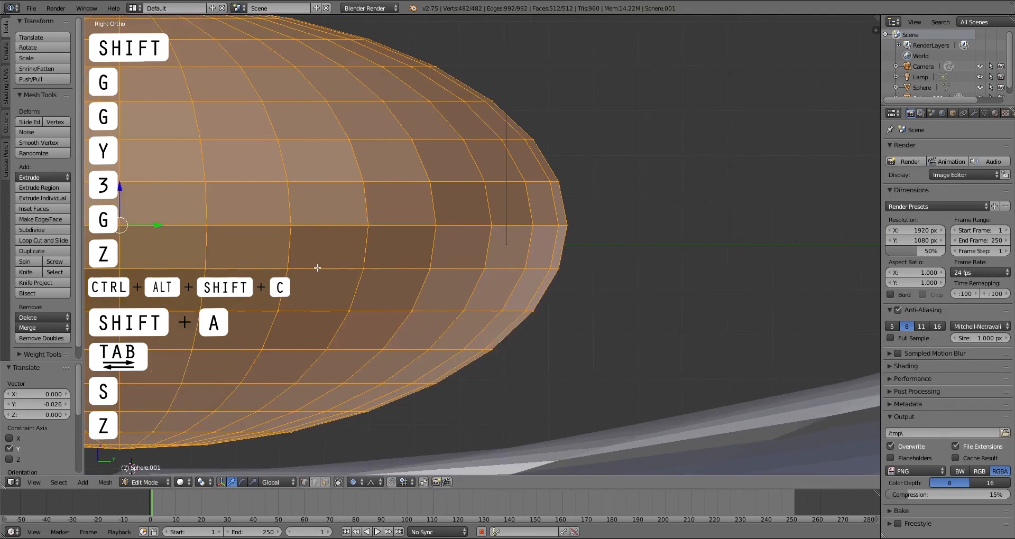
scroll(350, 249, down, 1)
shift+scroll(349, 250, down, 2)
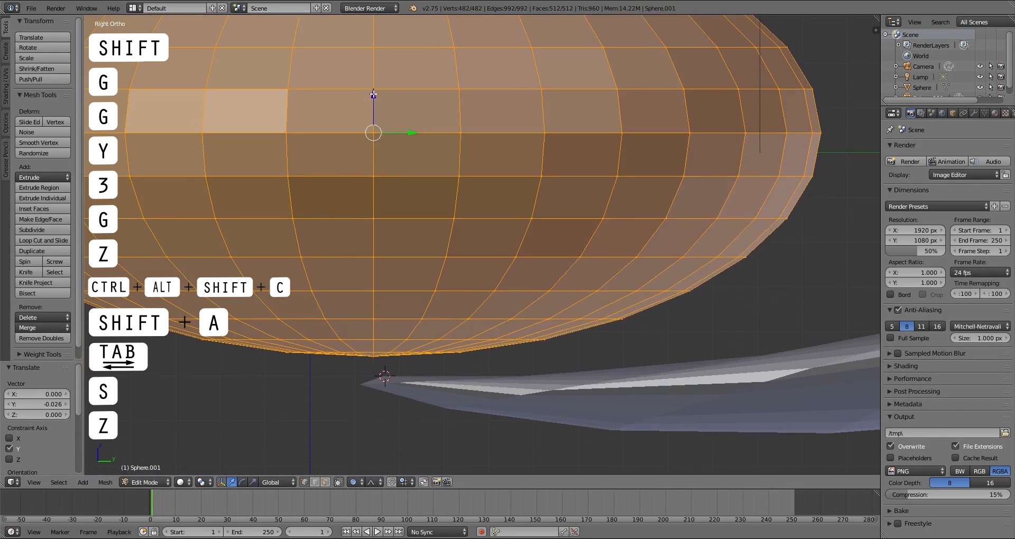
drag(371, 92, 381, 115)
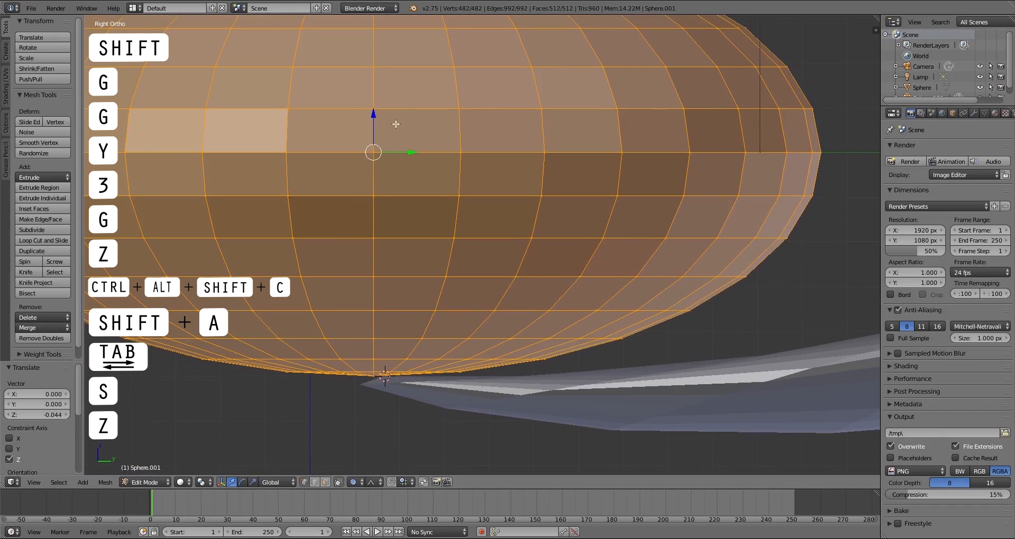
mouse_move(413, 153)
mouse_down()
mouse_move(402, 155)
mouse_move(424, 153)
mouse_up()
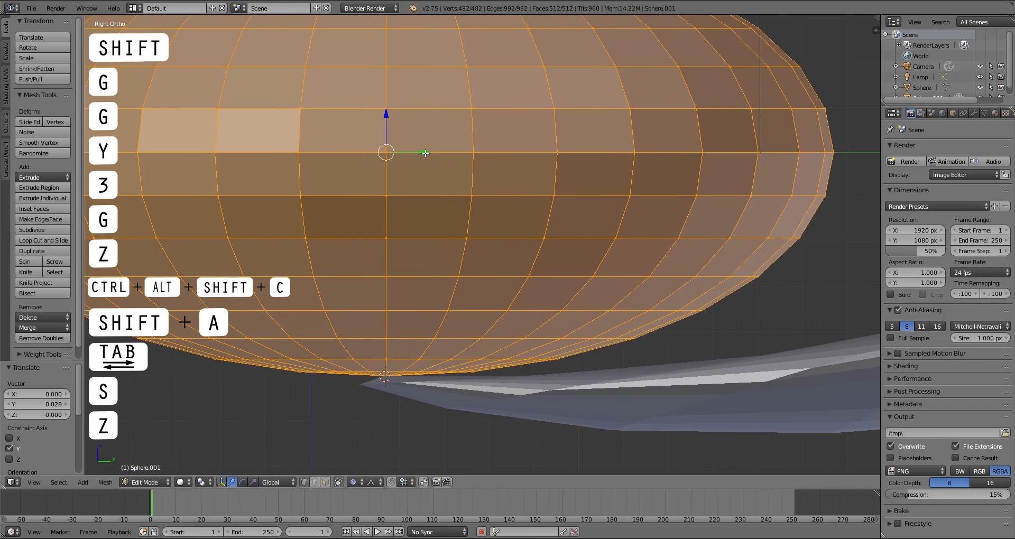
From the top view in Object Mode, duplicate the petal in place and rotate the copy by 45°
key(KP_7)
scroll(494, 168, down, 14)
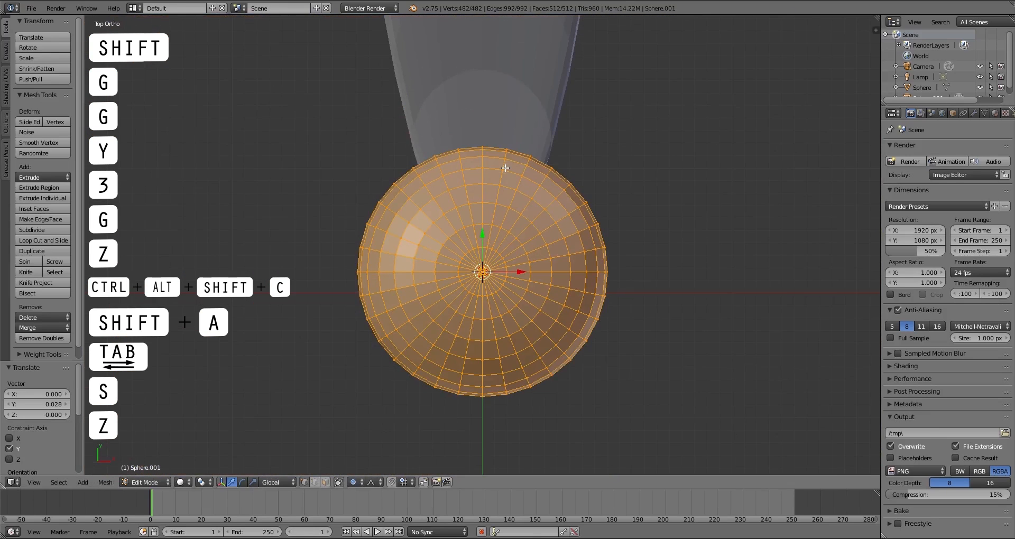
key(Tab)
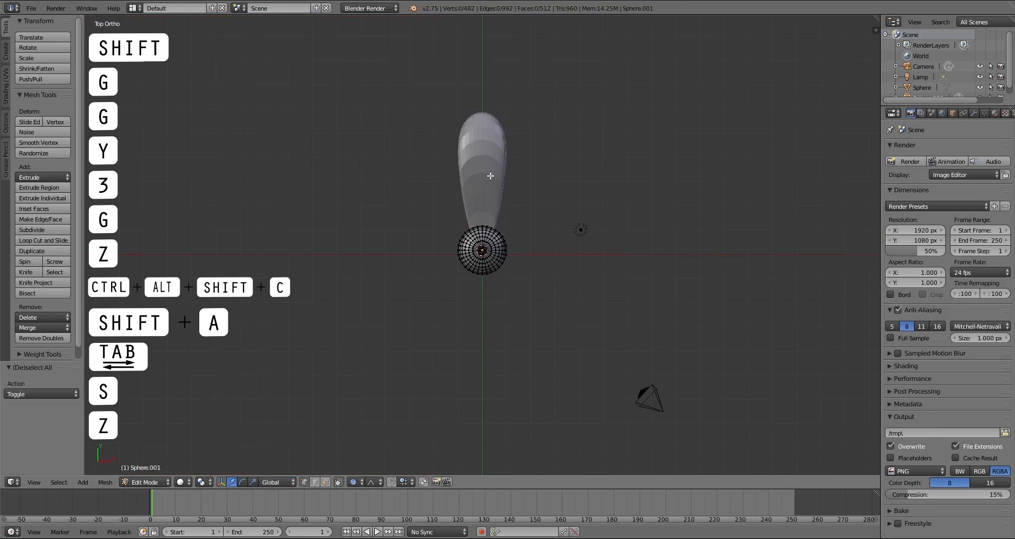
right_click(494, 166)
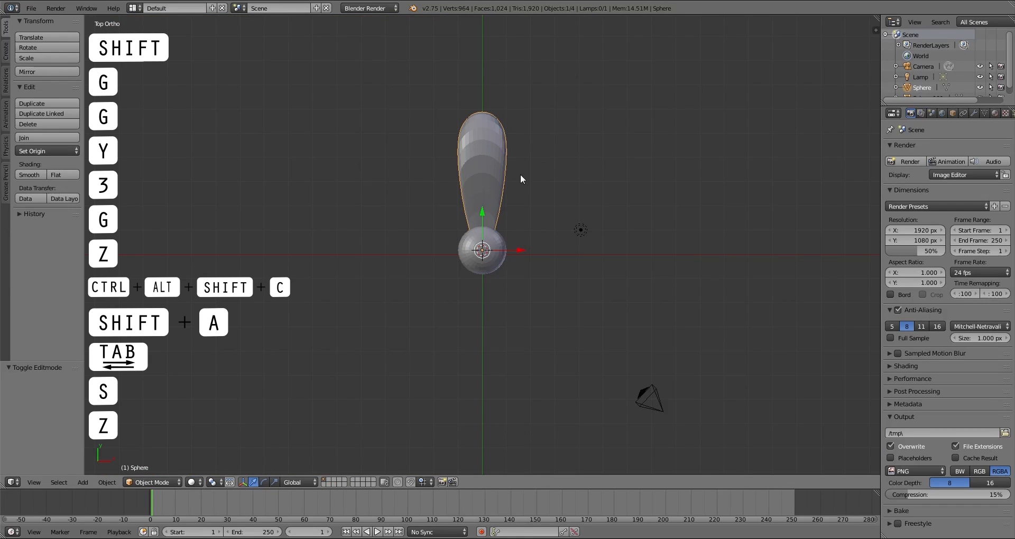
scroll(494, 177, up, 1)
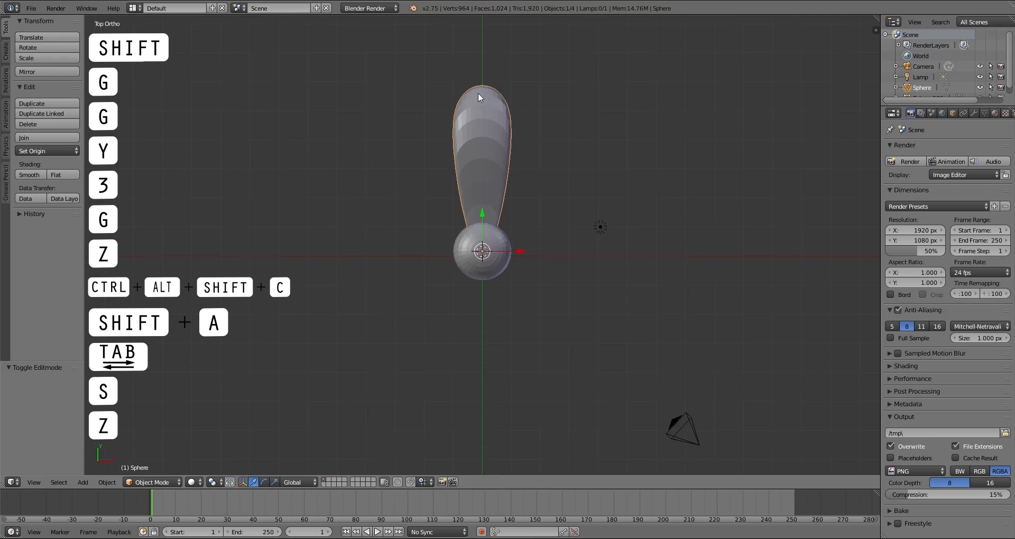
key(shift+d)
right_click(503, 128)
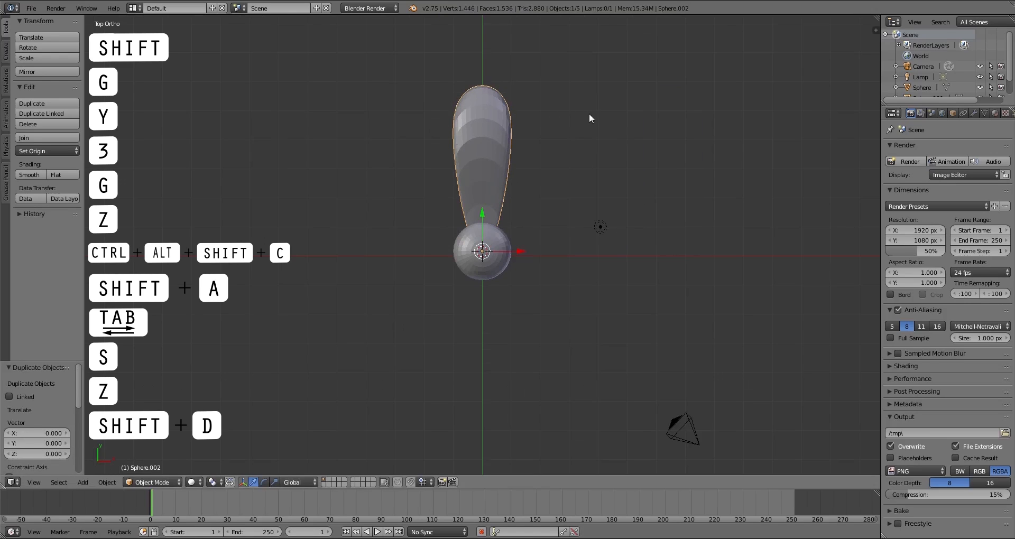
key(r)
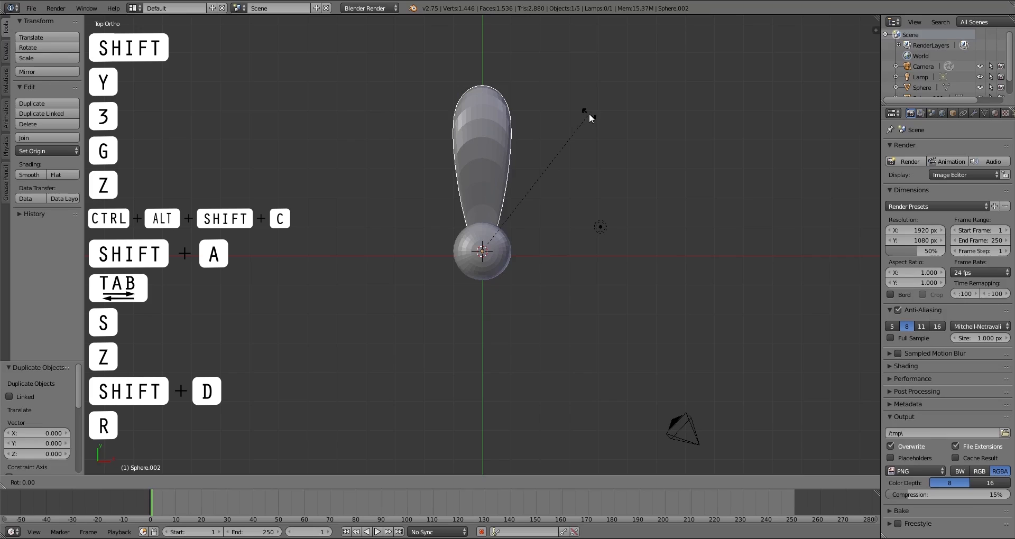
text(45)
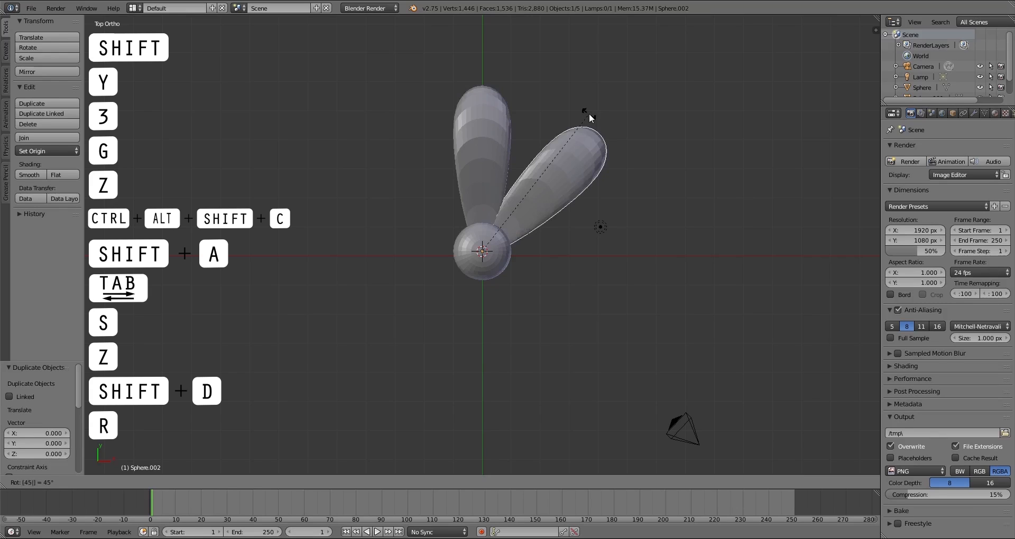
key(Return)
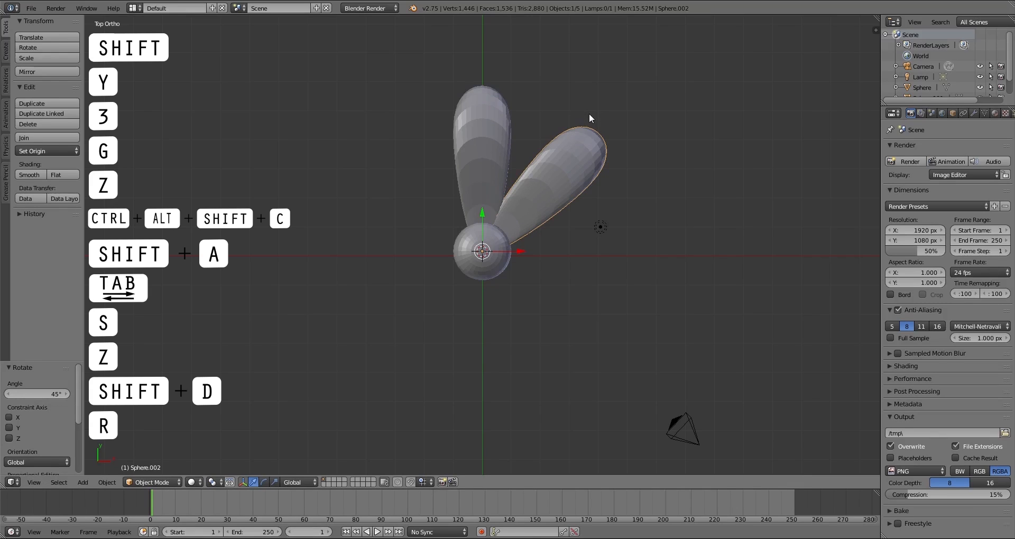
Duplicate the newest petal six more times, rotating each copy by 45°, to complete a ring of eight petals
key(shift+d)
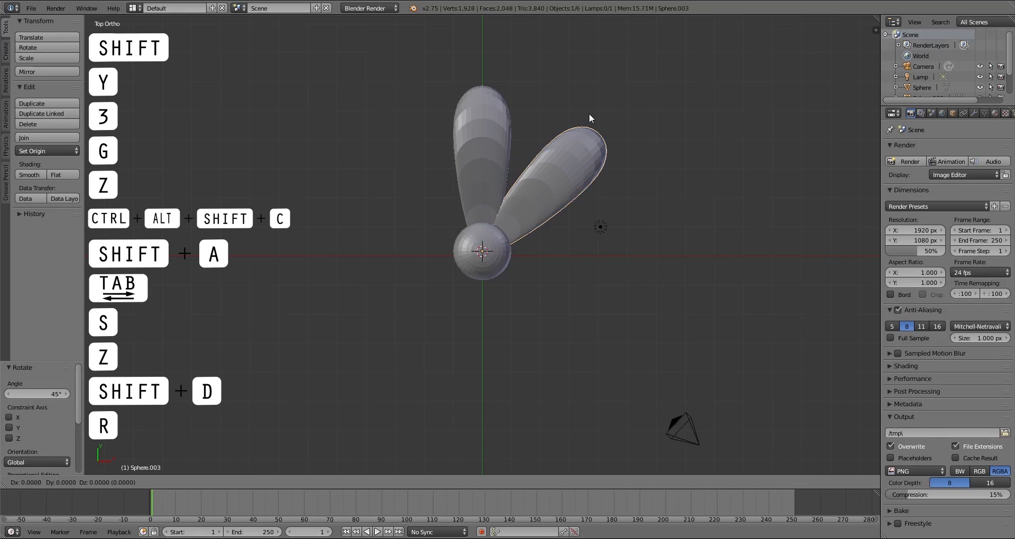
text(r45)
key(Return)
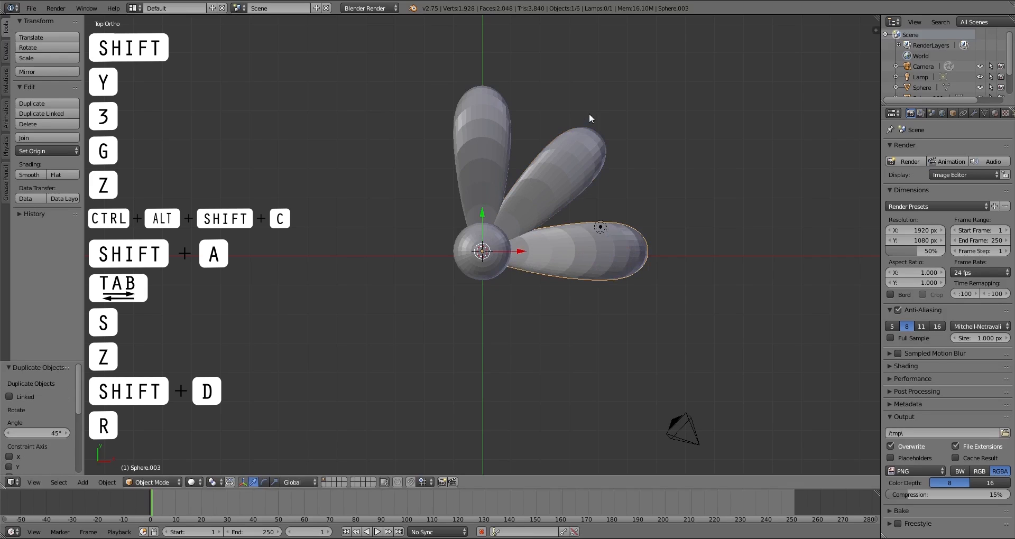
key(shift+d)
text(r)
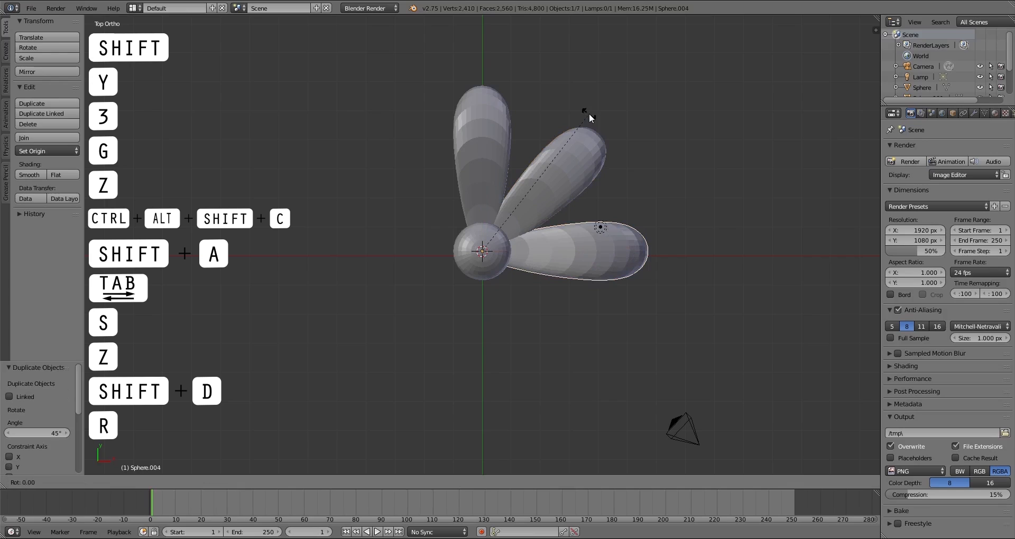
text(45)
key(Return)
key(shift+d)
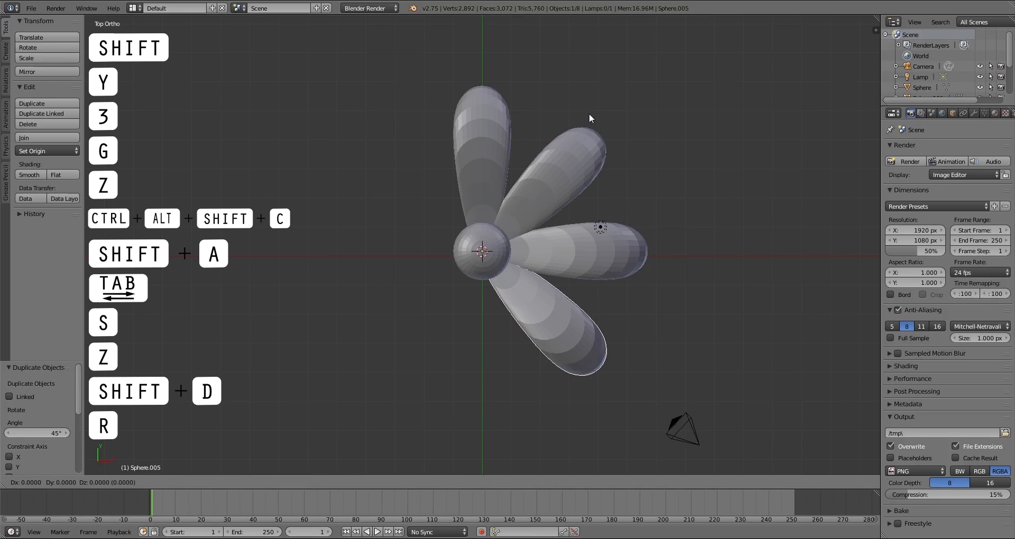
text(r45)
key(Return)
key(shift+d)
text(r)
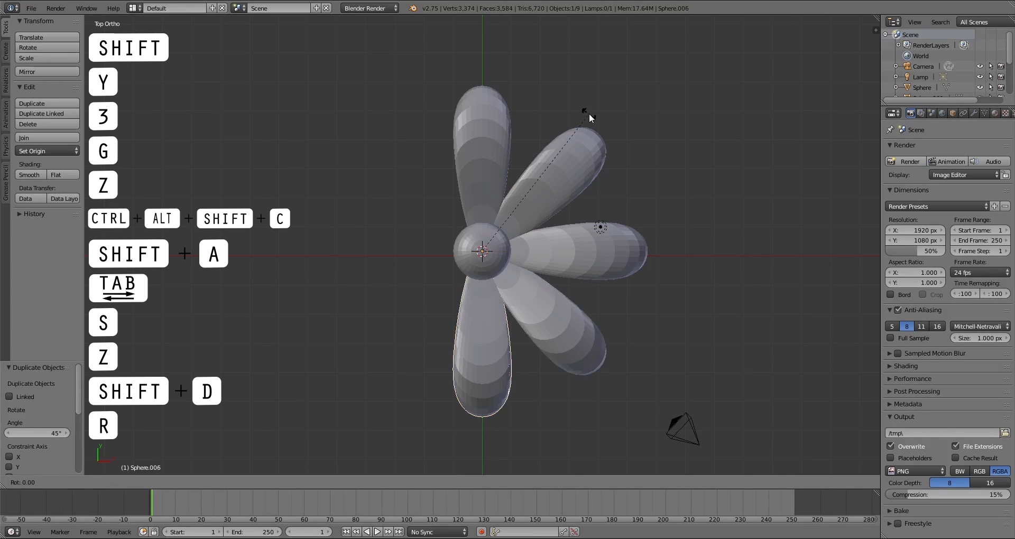
text(45)
key(Return)
key(shift+d)
text(r45)
key(Return)
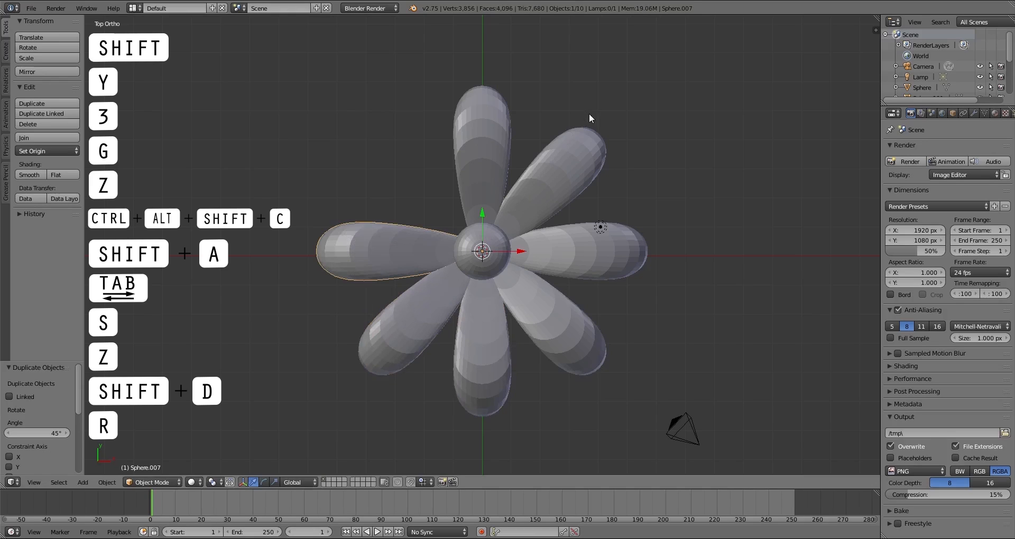
key(shift+d)
text(r45)
key(Return)
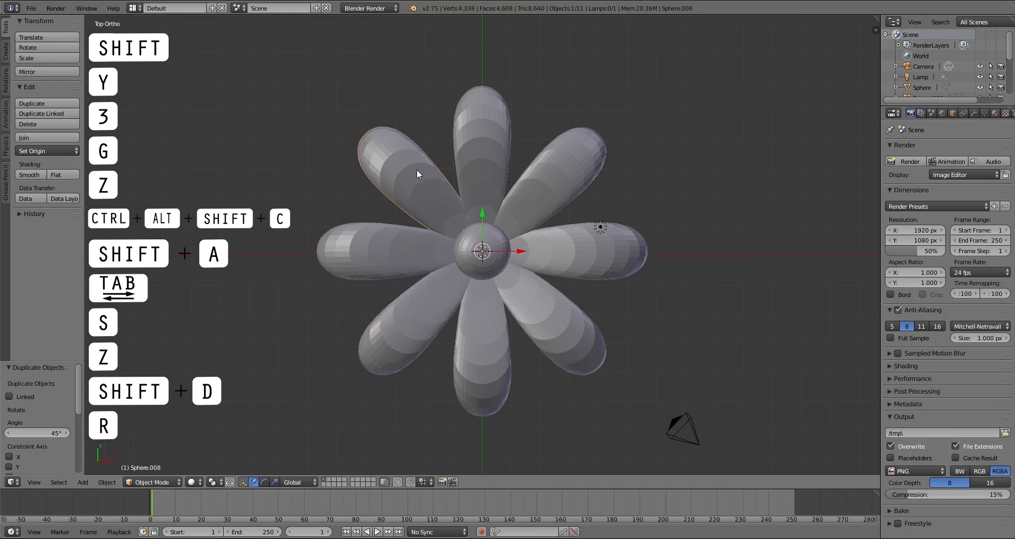
Select the individual petals around the flower one by one to check that each is a separate object
right_click(413, 253)
right_click(495, 262)
right_click(478, 159)
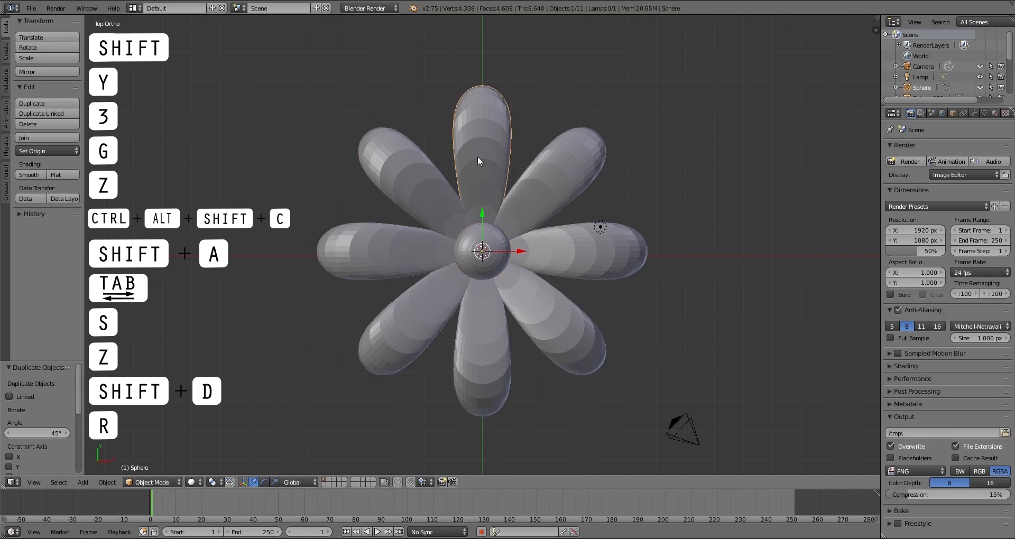
right_click(413, 185)
right_click(400, 253)
right_click(420, 316)
right_click(482, 365)
right_click(552, 327)
right_click(563, 274)
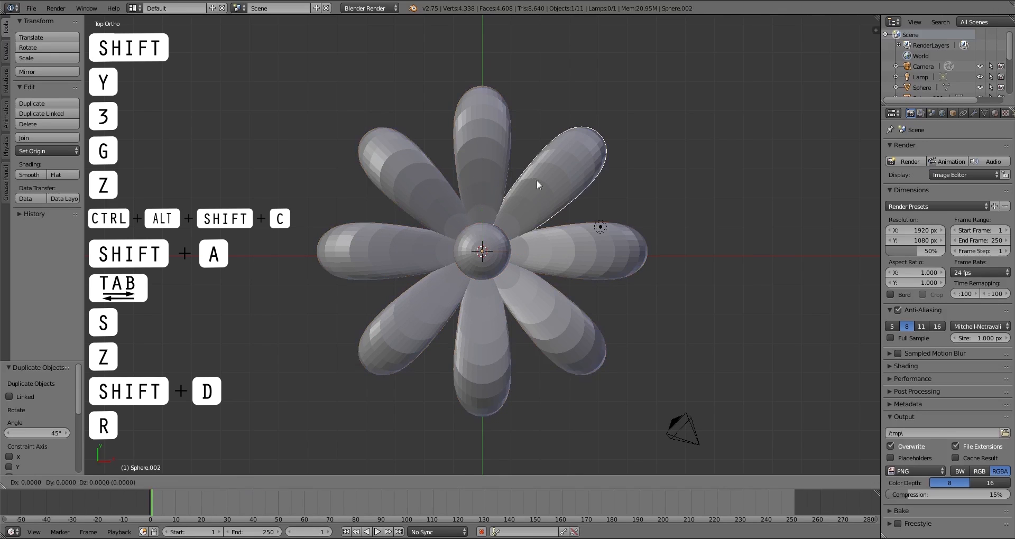
right_click(475, 153)
right_click(413, 180)
right_click(392, 265)
right_click(412, 333)
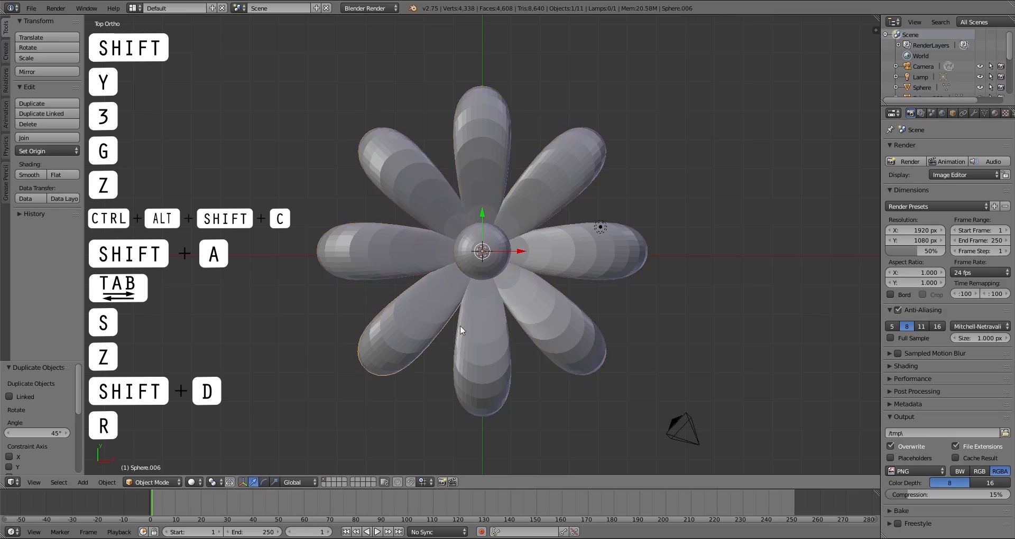
right_click(478, 364)
right_click(550, 330)
right_click(565, 260)
right_click(496, 174)
right_click(496, 173)
right_click(402, 183)
right_click(394, 251)
Select all eight petals without the central sphere and join them into one object
right_click(405, 318)
shift+right_click(386, 253)
shift+right_click(414, 183)
shift+right_click(486, 158)
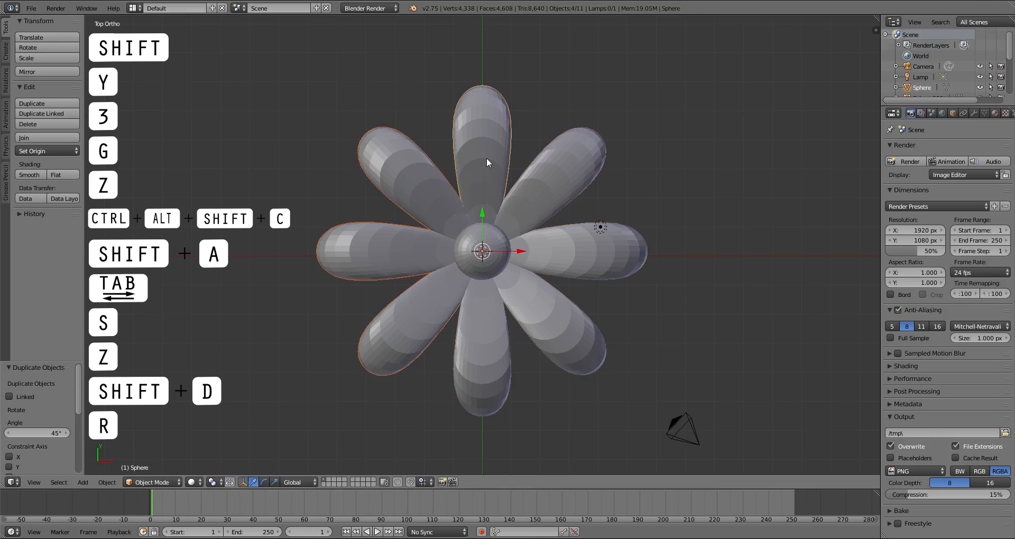
shift+right_click(570, 182)
shift+right_click(570, 267)
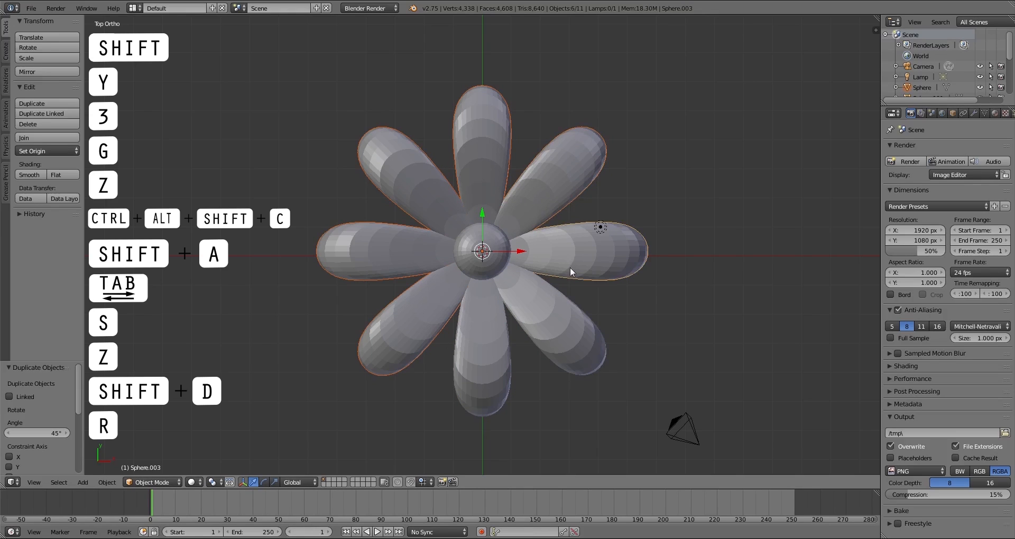
shift+right_click(540, 335)
shift+right_click(476, 338)
key(g)
key(ctrl+j)
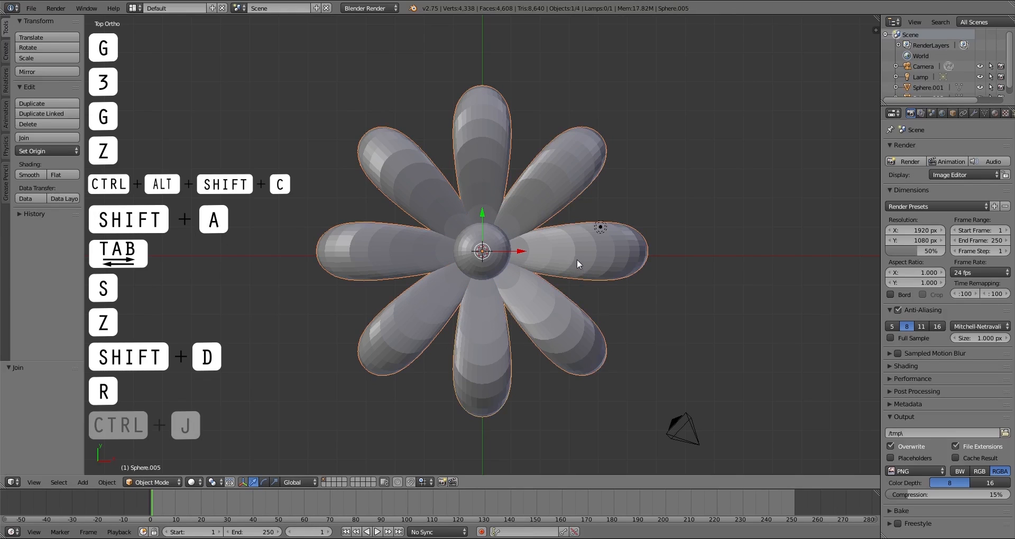
Add a new material to the joined petals and set its diffuse colour to pink-magenta
key(g)
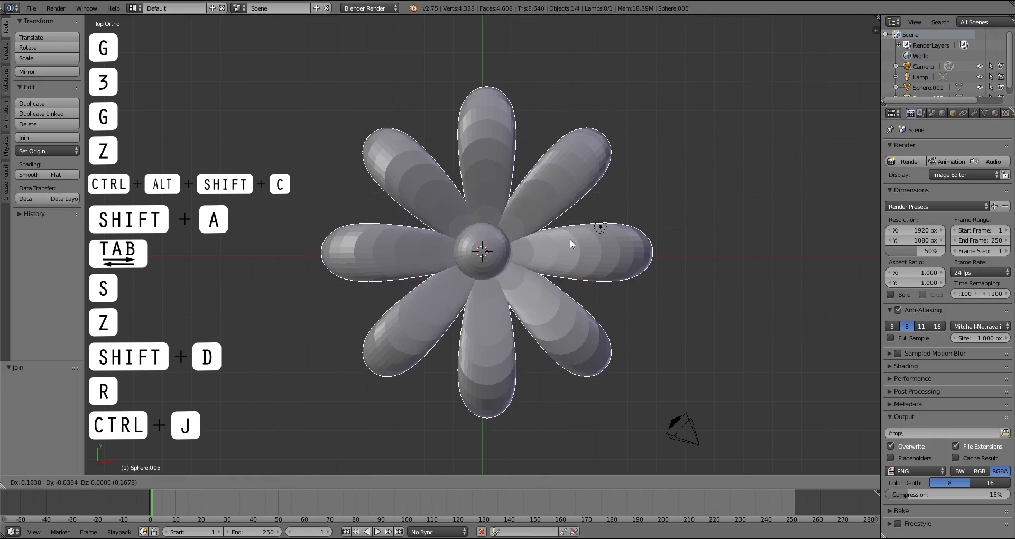
click(571, 239)
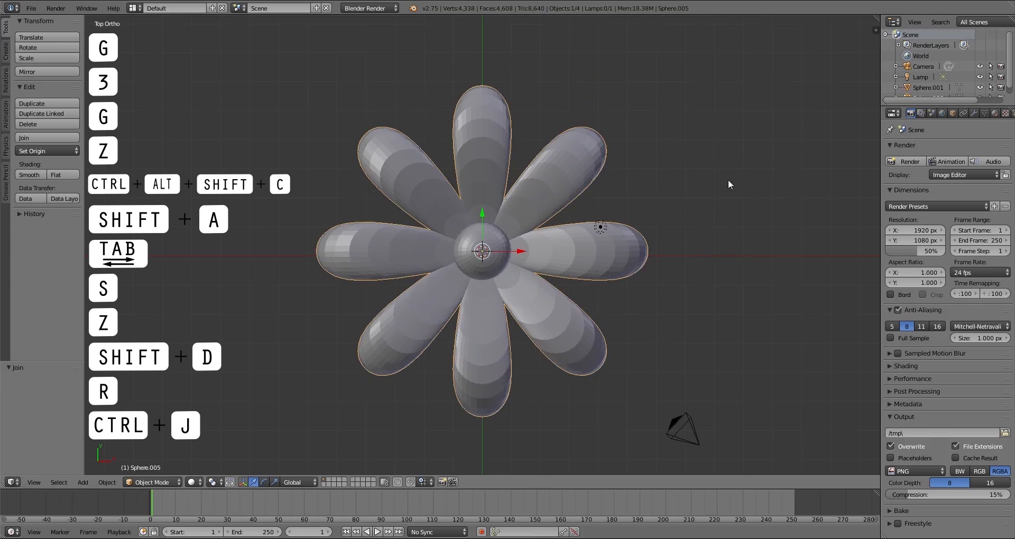
click(995, 113)
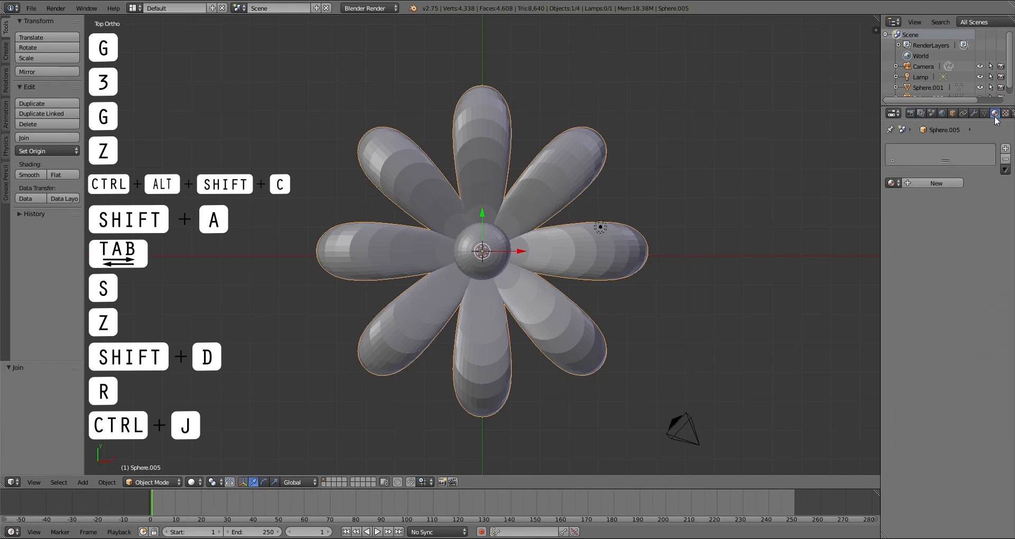
click(932, 185)
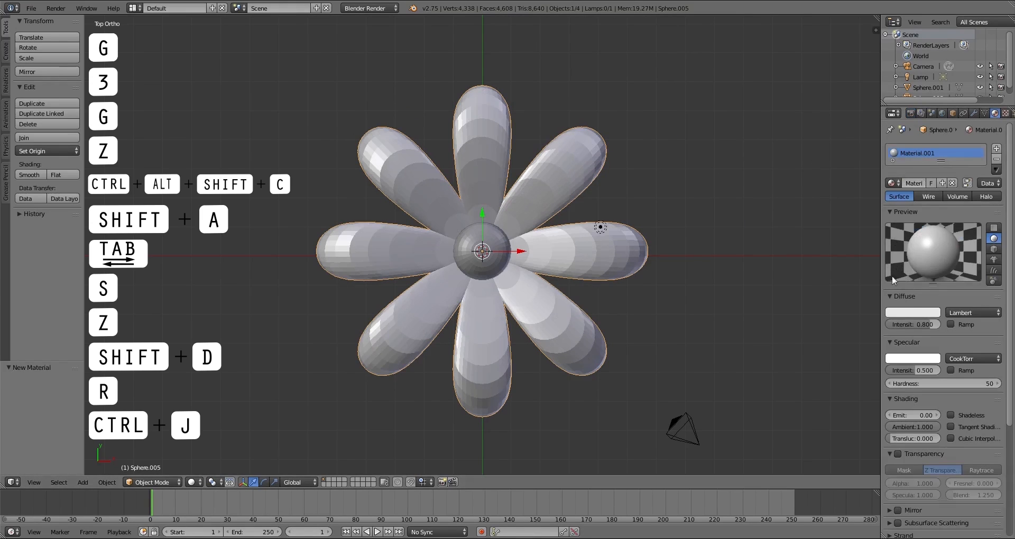
click(914, 313)
drag(884, 233, 906, 225)
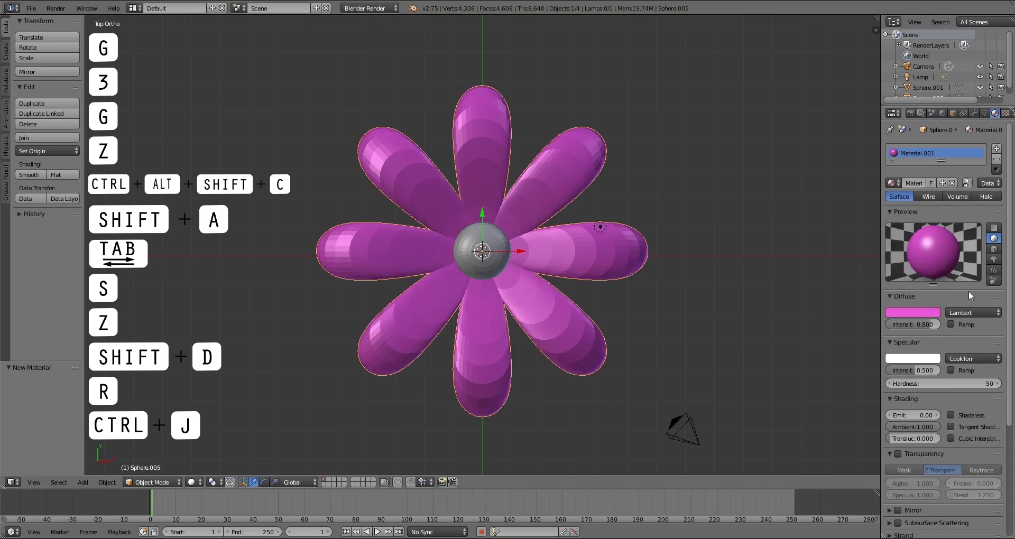
Select the central sphere, give it its own new material and set the diffuse colour to yellow
right_click(476, 247)
click(936, 183)
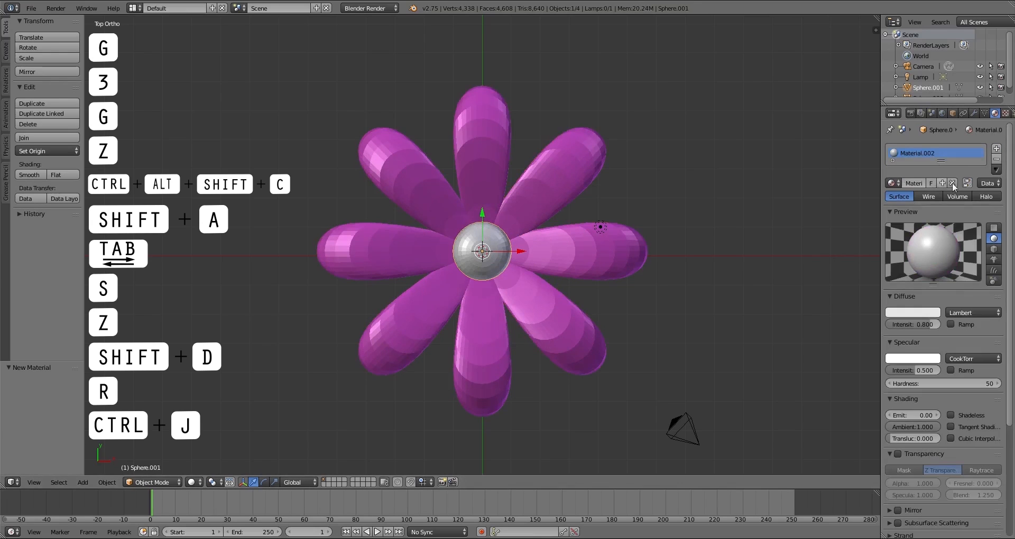
click(911, 313)
drag(875, 234, 862, 222)
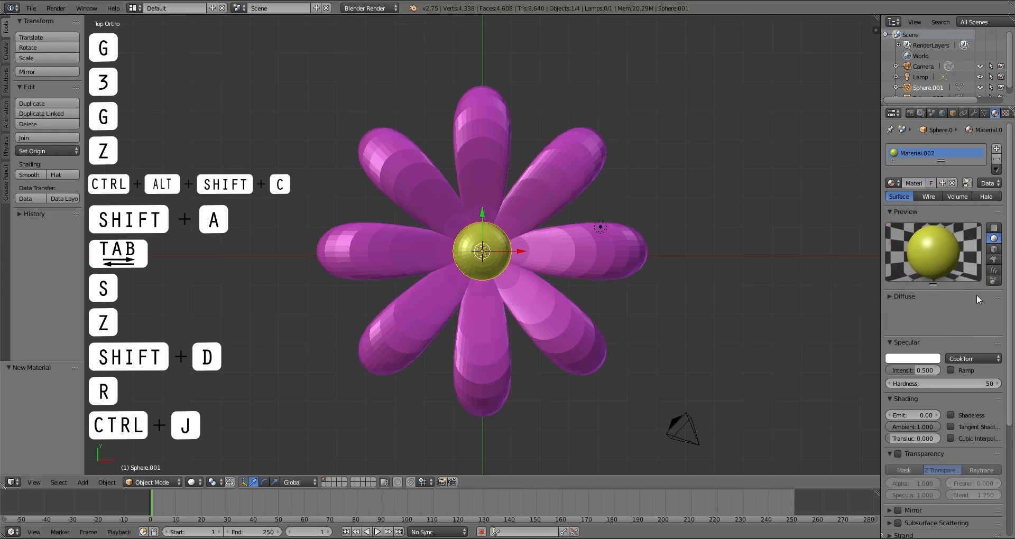
click(905, 297)
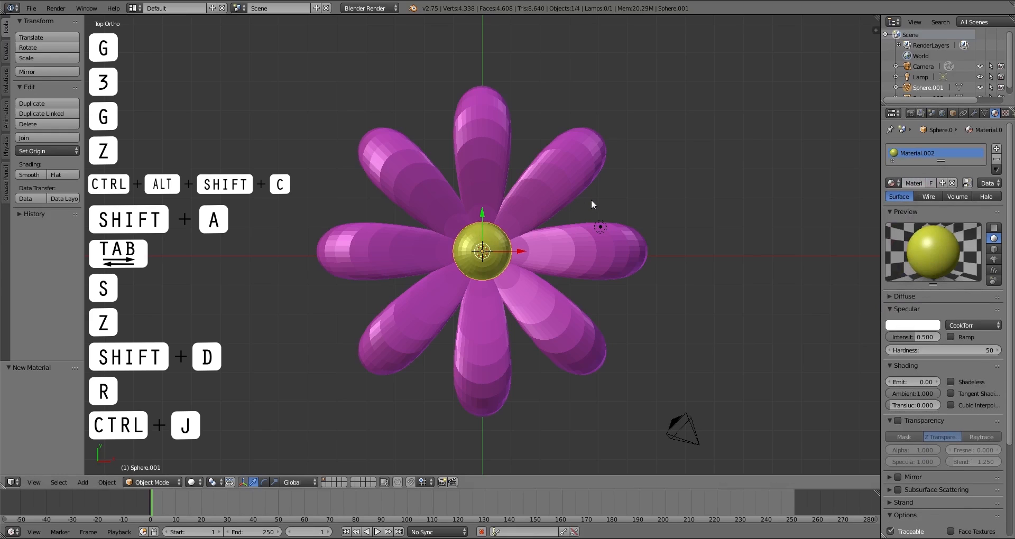
Preview the coloured flower from the camera view with Rendered viewport shading
key(KP_0)
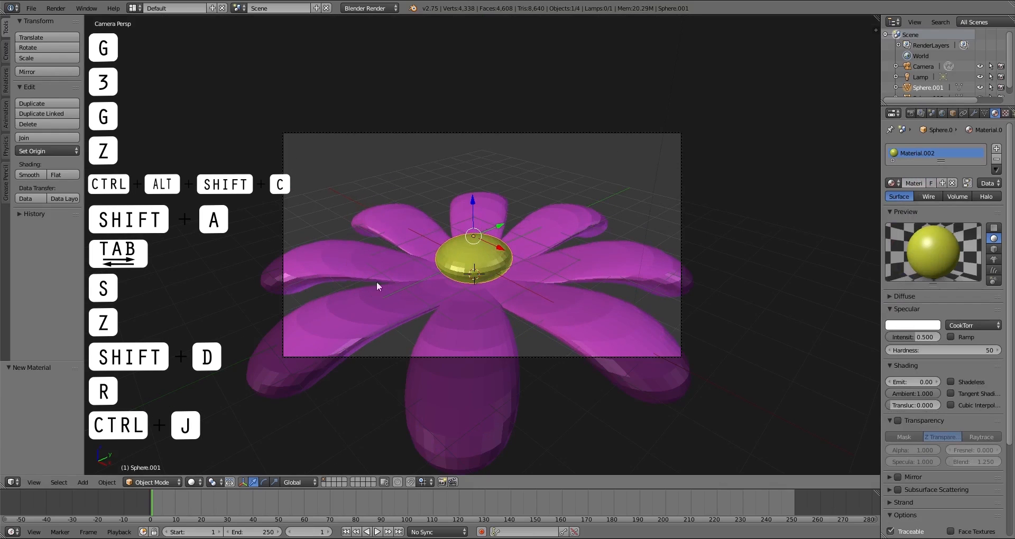
click(193, 483)
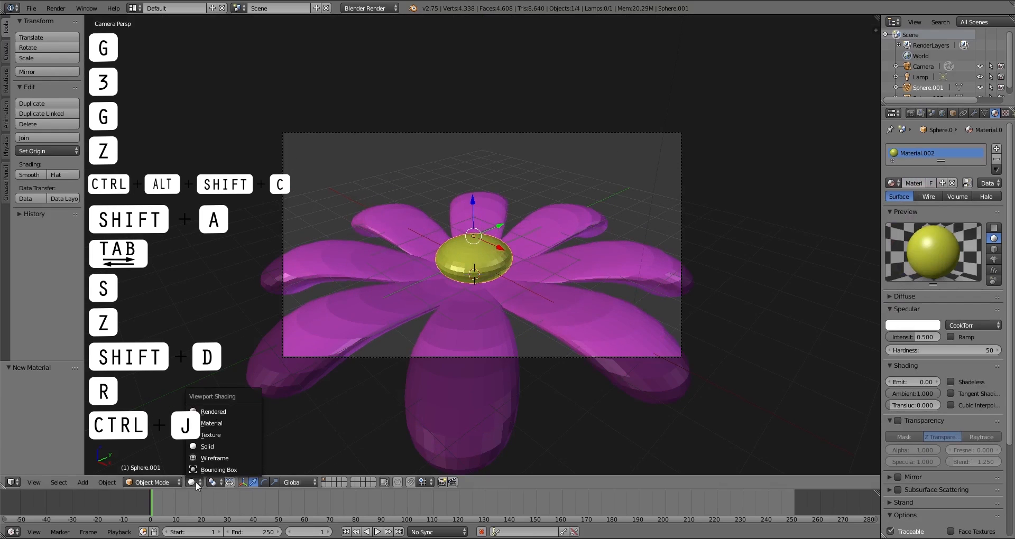
click(217, 413)
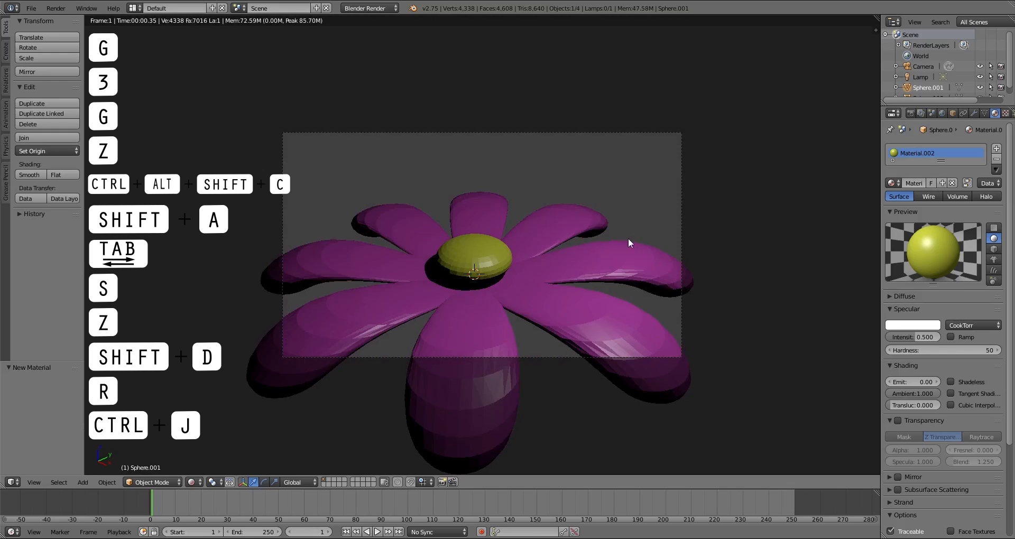
click(743, 281)
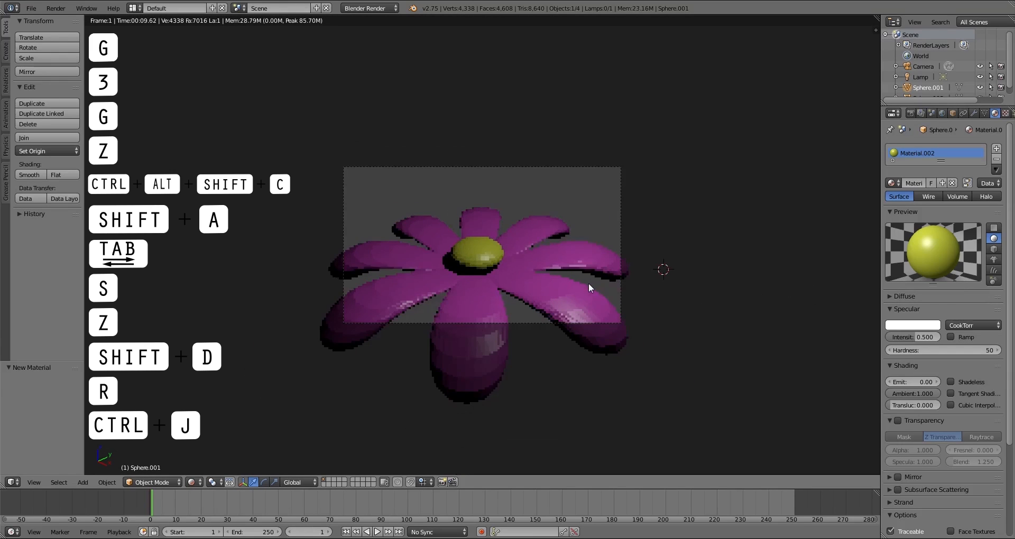
scroll(589, 283, up, 2)
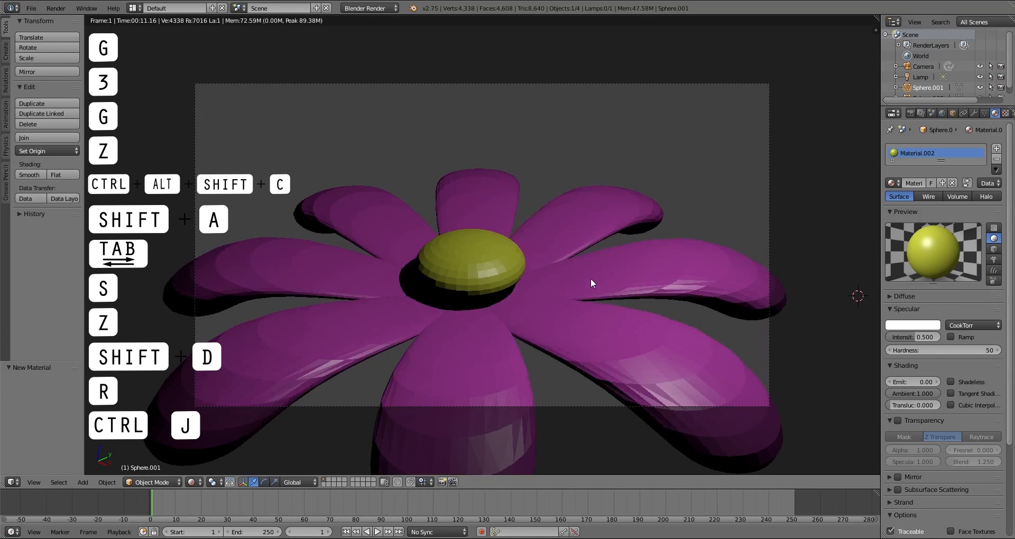